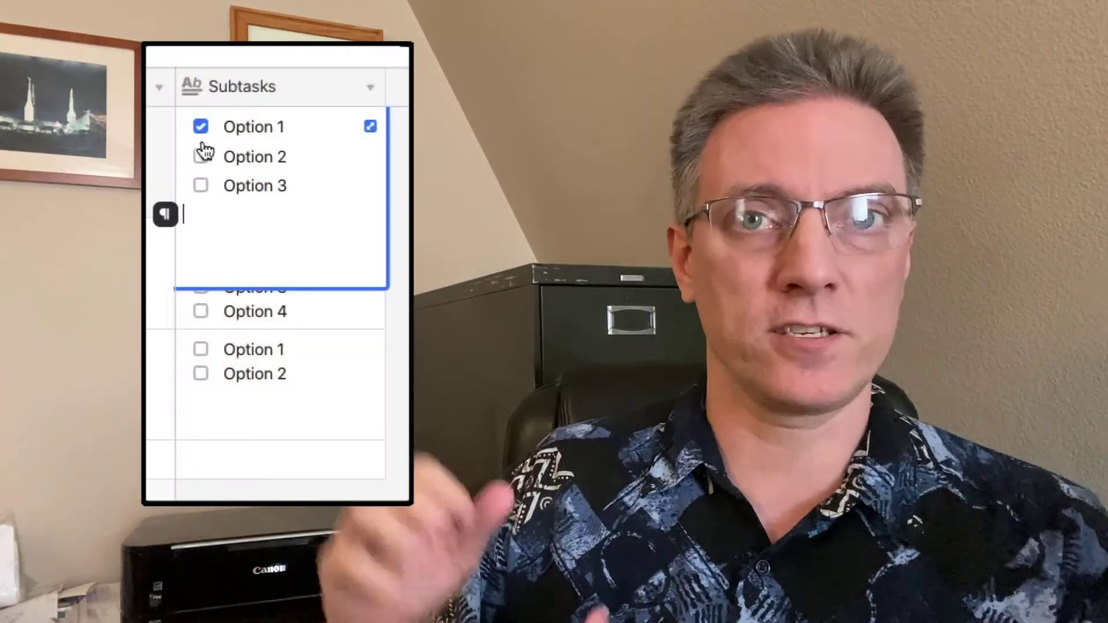
Tick Option 1 and Option 2 in row 1's Subtasks checklist, leaving Option 3 unchecked.
left_click(200, 156)
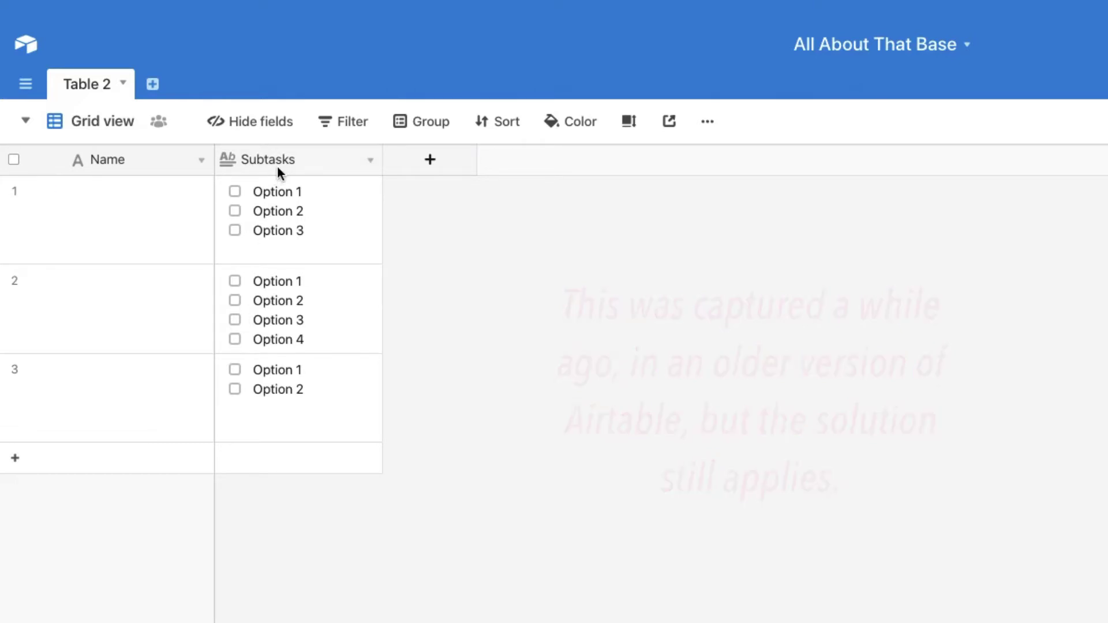
double_click(302, 208)
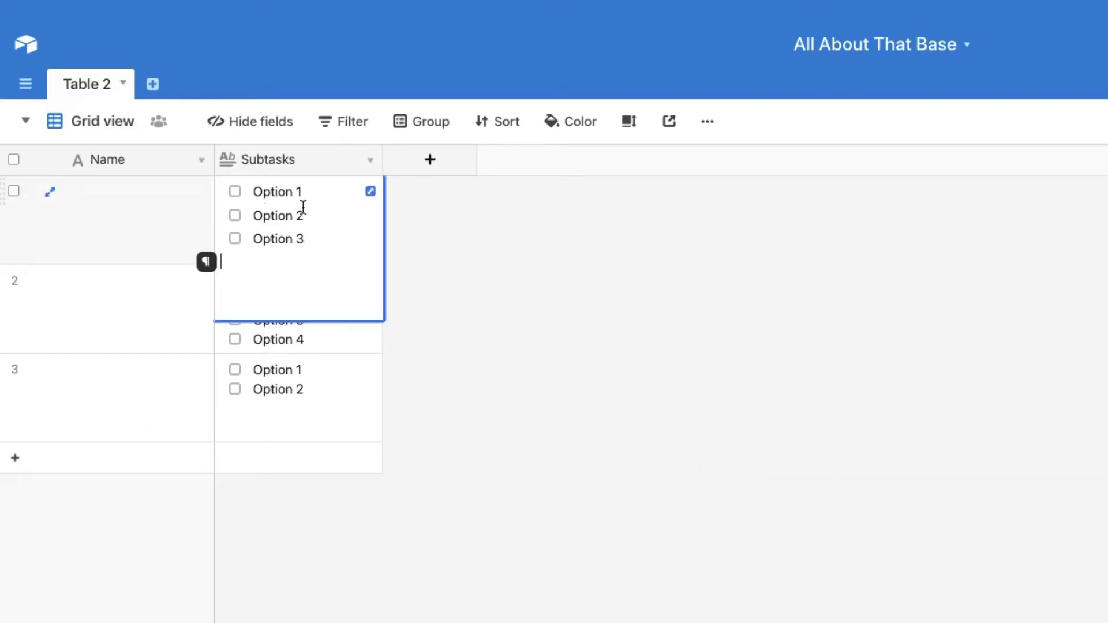
left_click(235, 193)
left_click(235, 215)
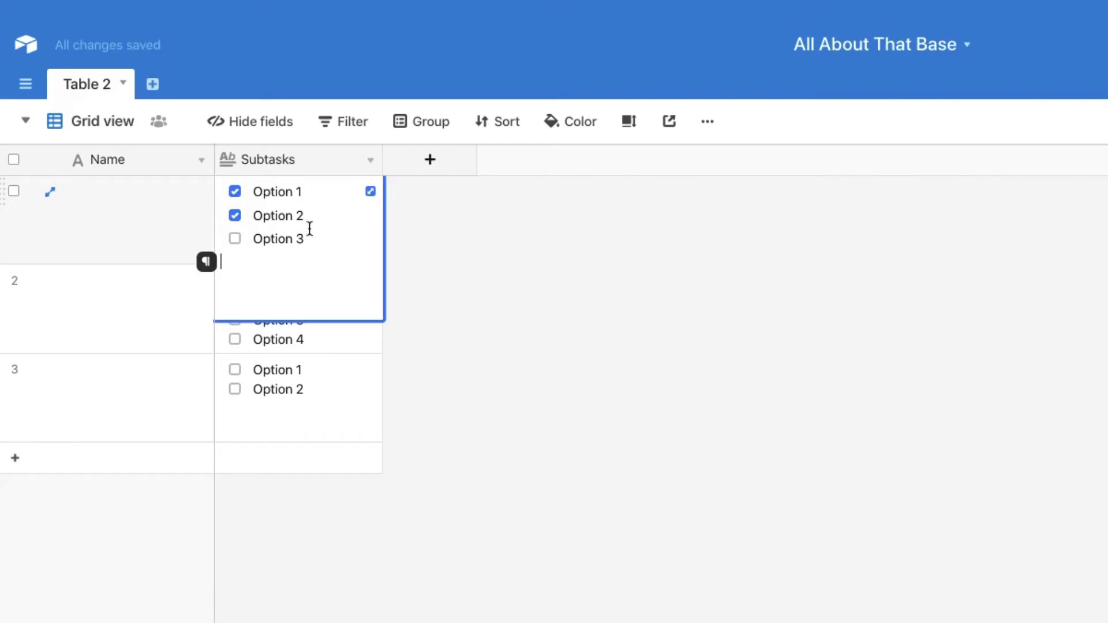
left_click(433, 222)
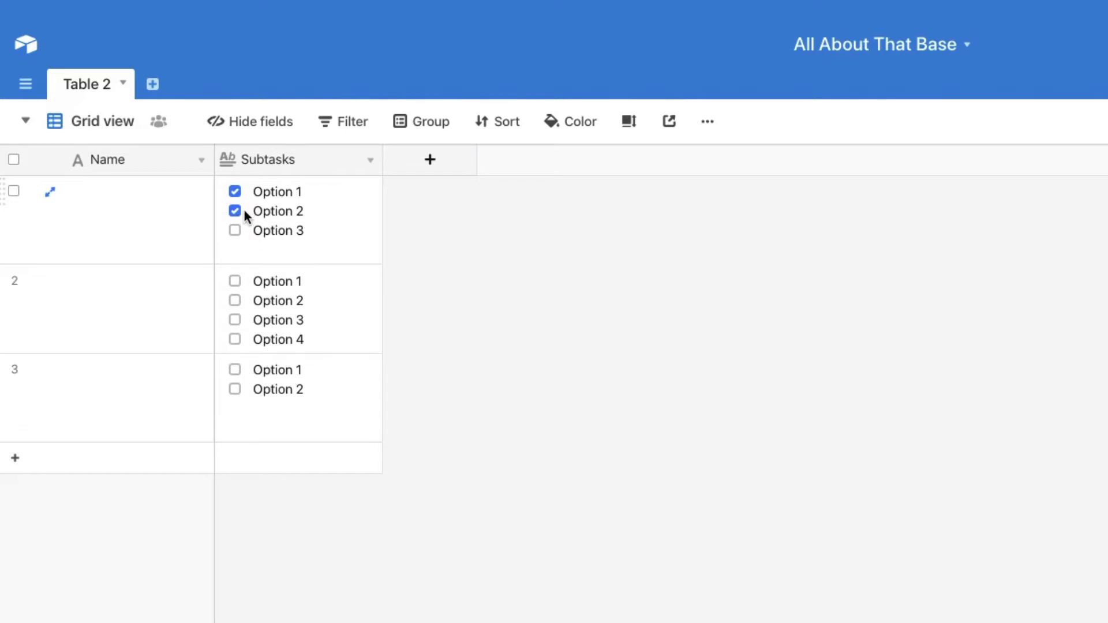
Add a new field named Percentage with the Formula type, ready for its formula.
left_click(436, 168)
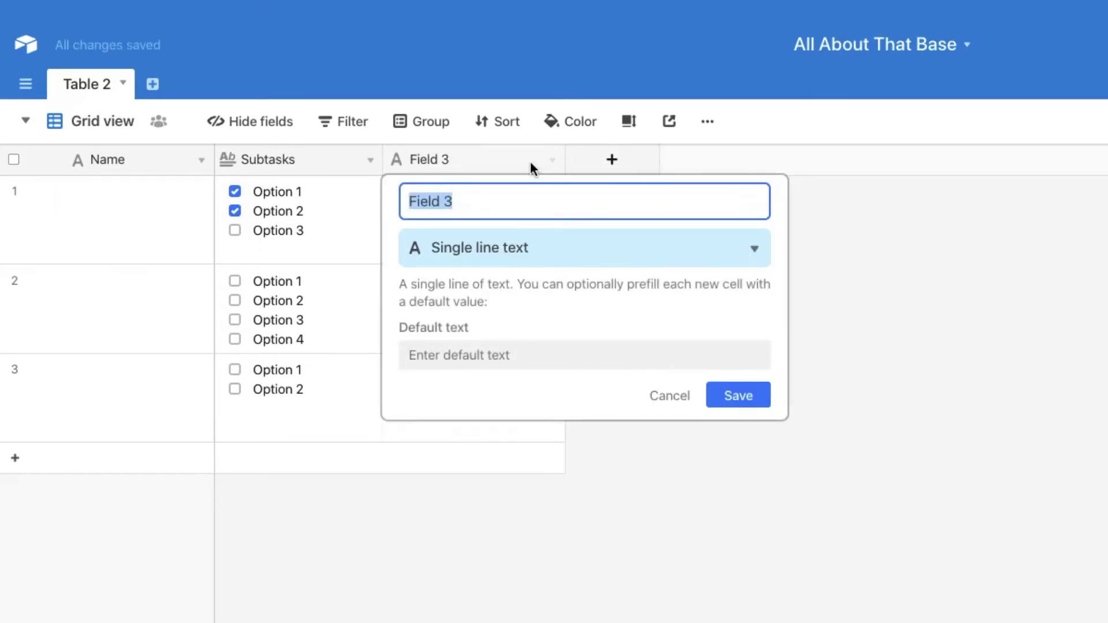
type("Percentage")
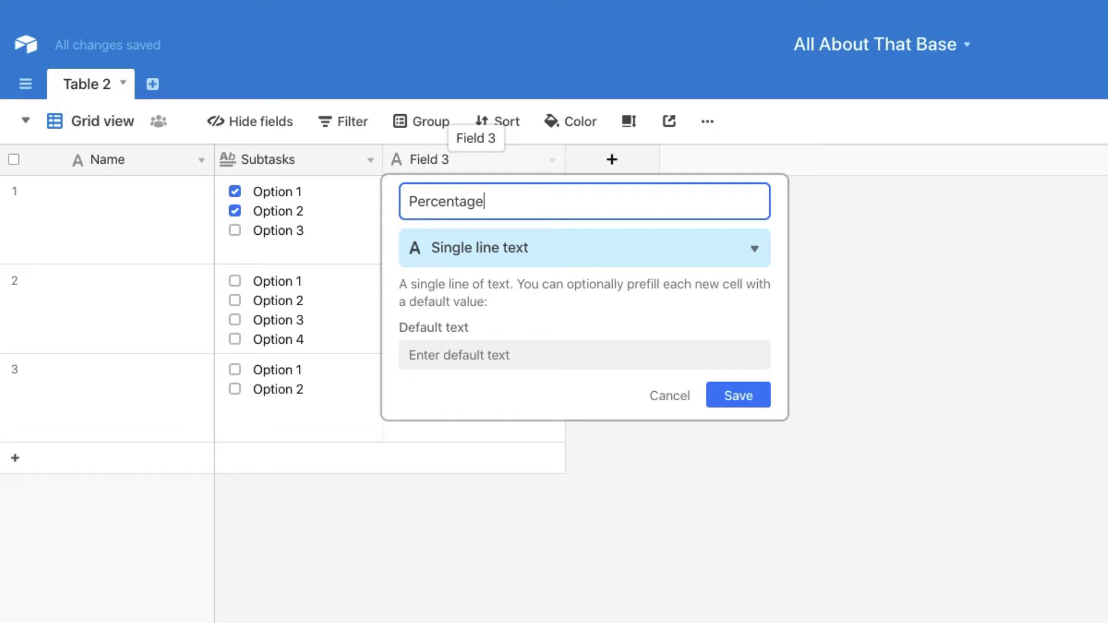
key("Tab")
type("fo")
key("Return")
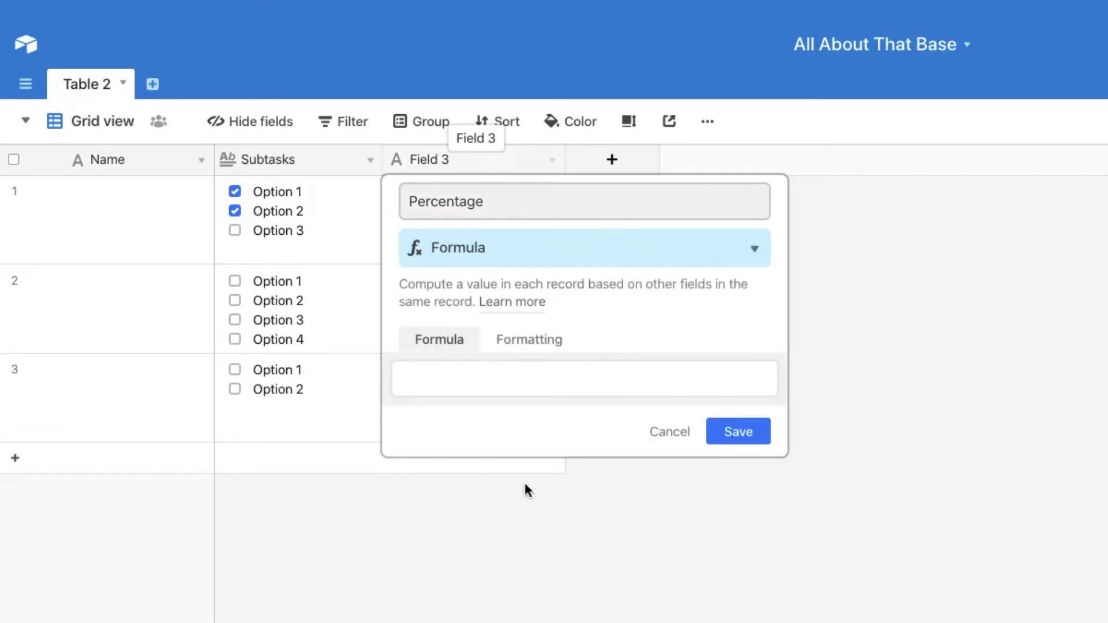
left_click(642, 378)
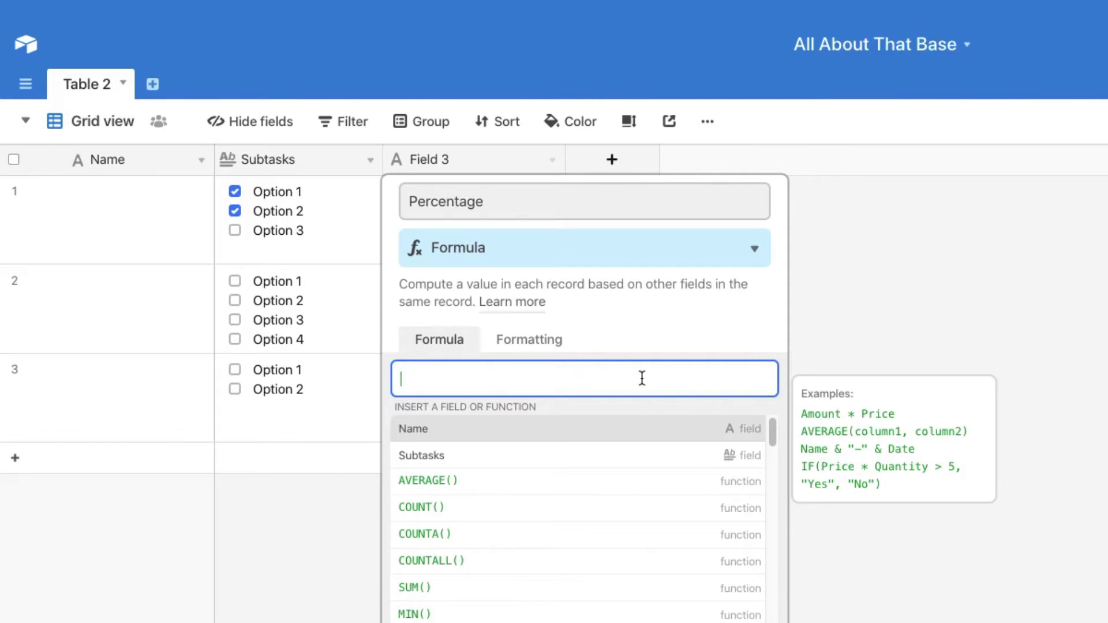
Enter the formula Subtasks and save the Percentage field.
type("Subtasks")
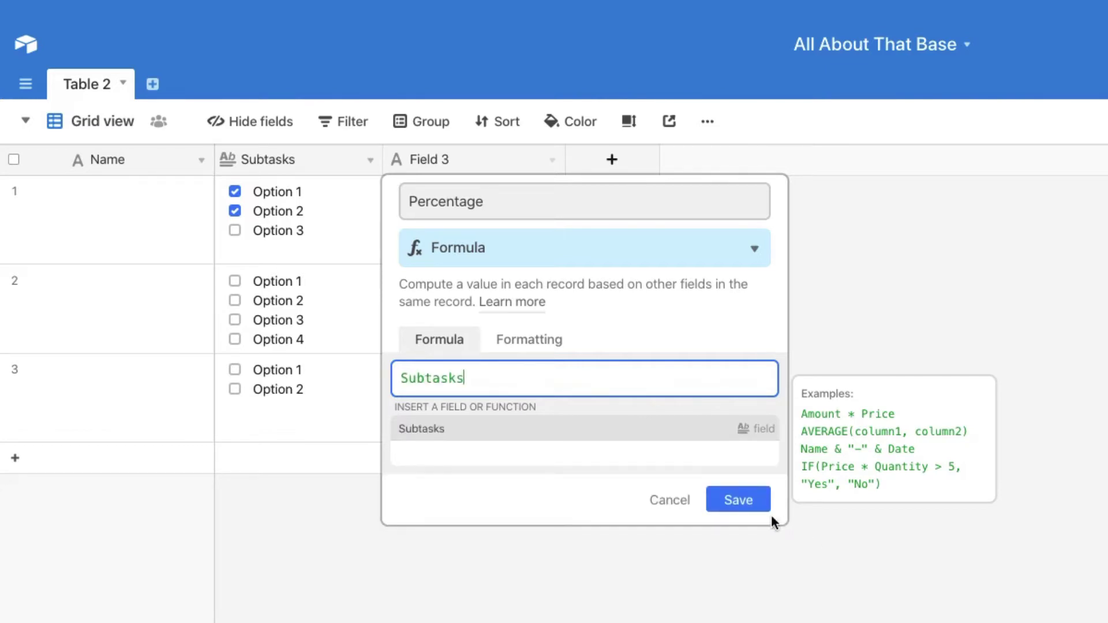
left_click(764, 507)
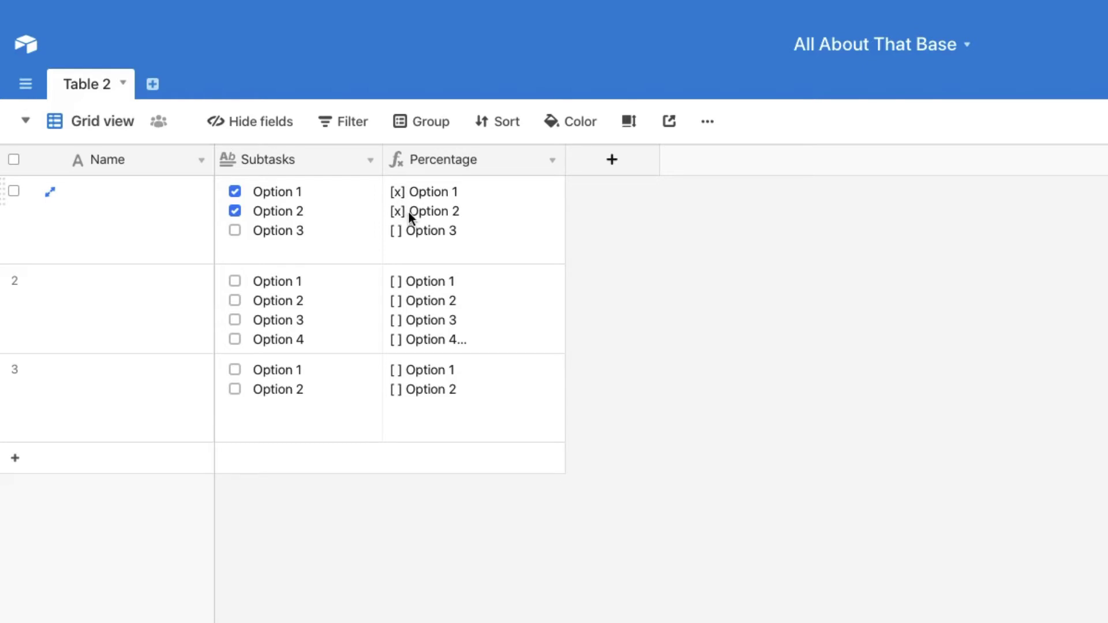
Change the Percentage formula to SUBSTITUTE(Subtasks, "[x", "[") and save it.
double_click(485, 164)
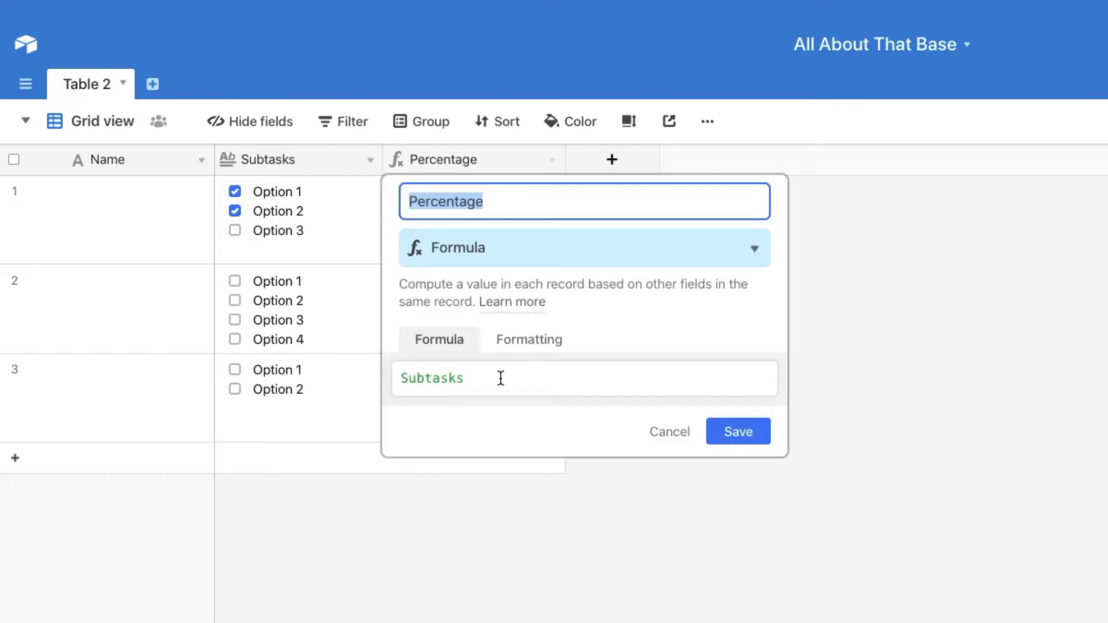
left_click(500, 378)
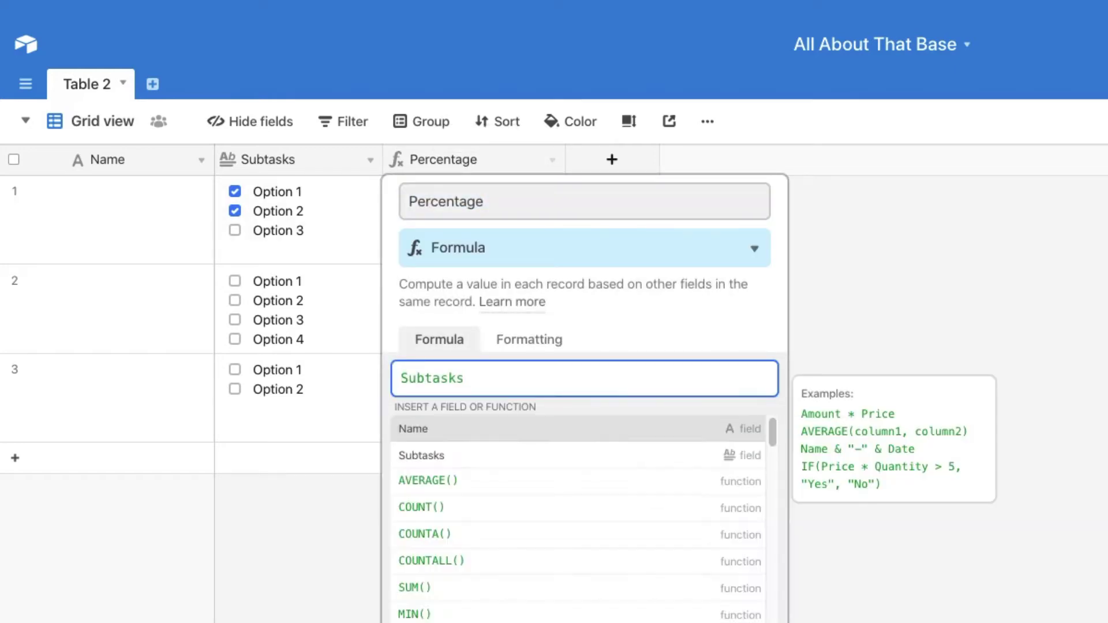
type("SUBSTITUTES(")
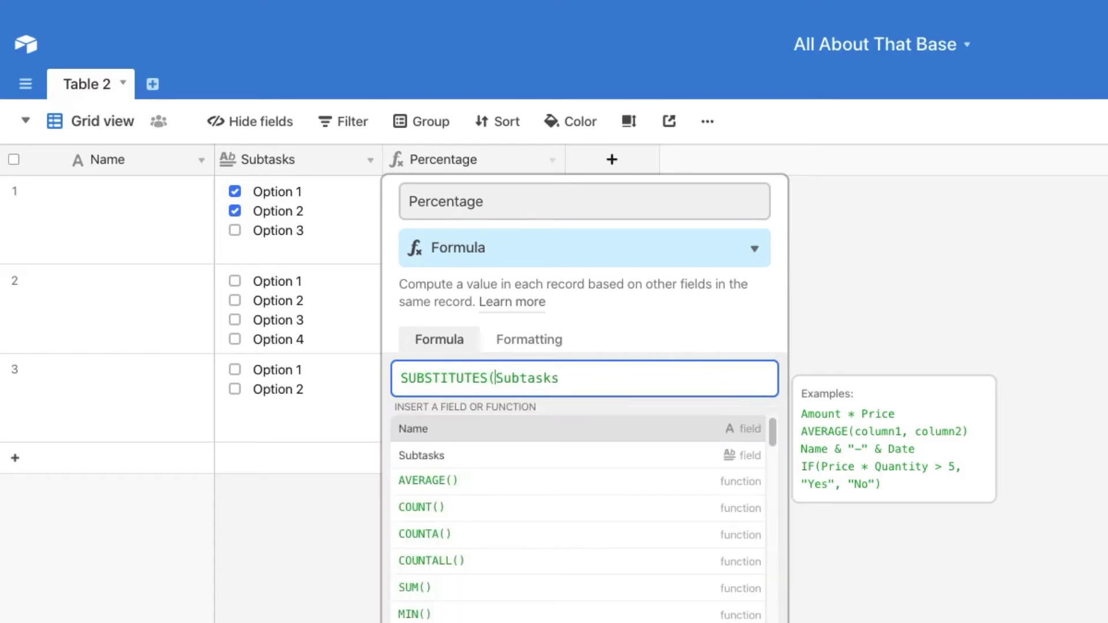
left_click(558, 378)
type(", \"[x")
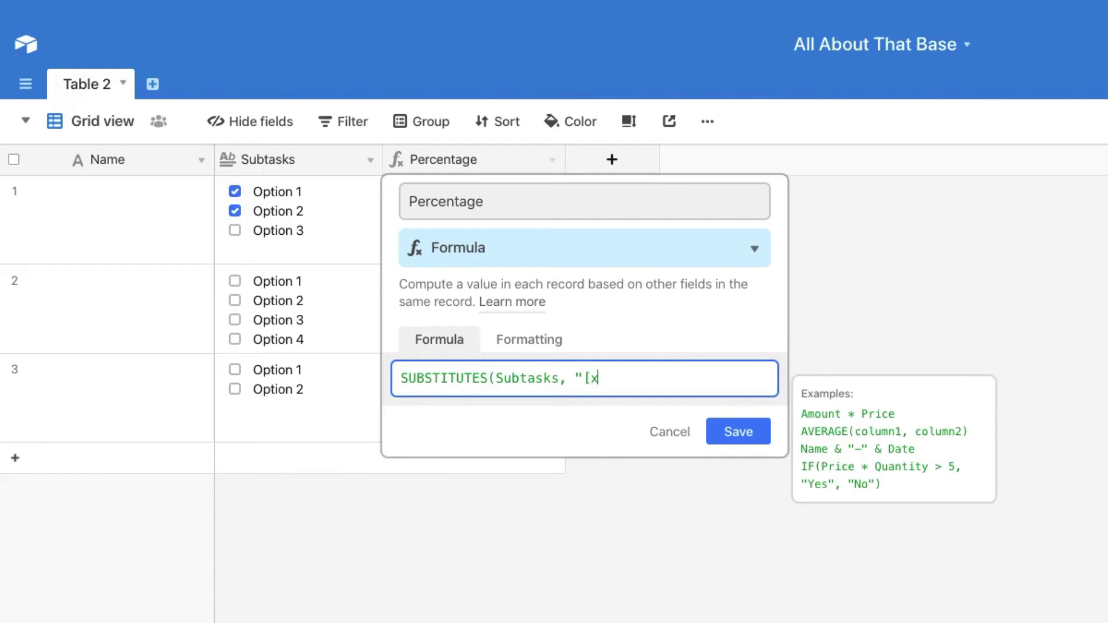
type("\", \"[\"")
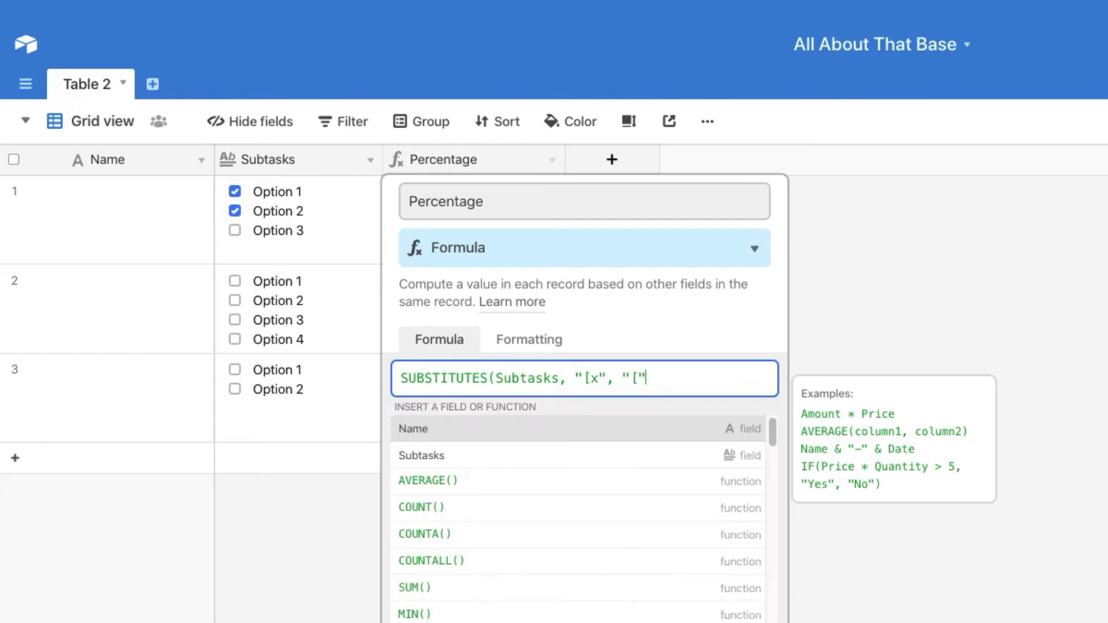
type(")")
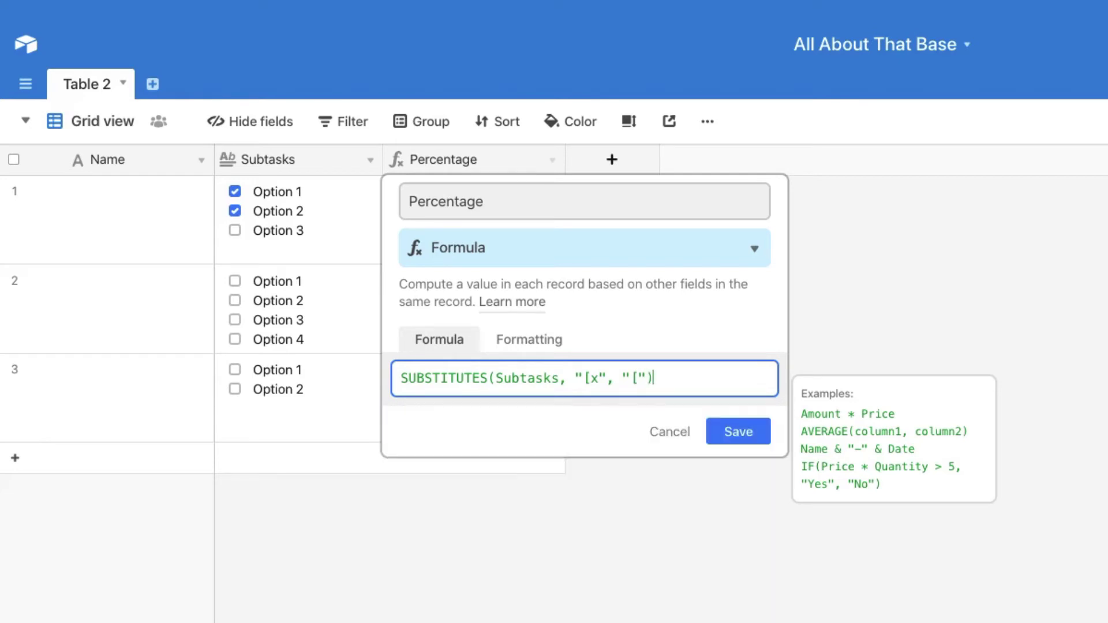
left_click(489, 377)
key("BackSpace")
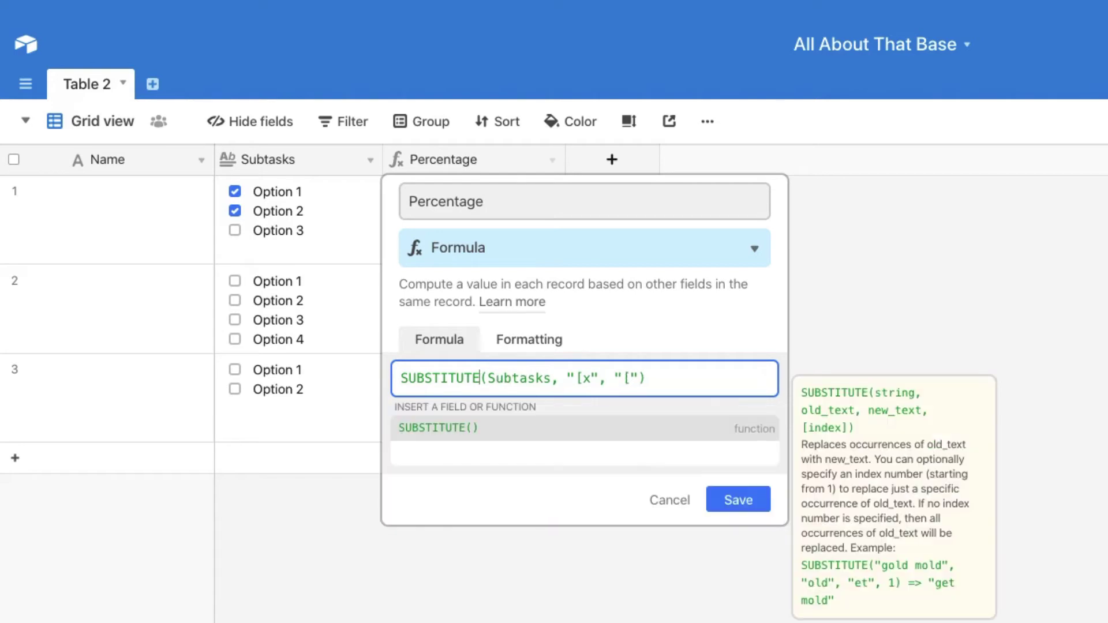
left_click(739, 501)
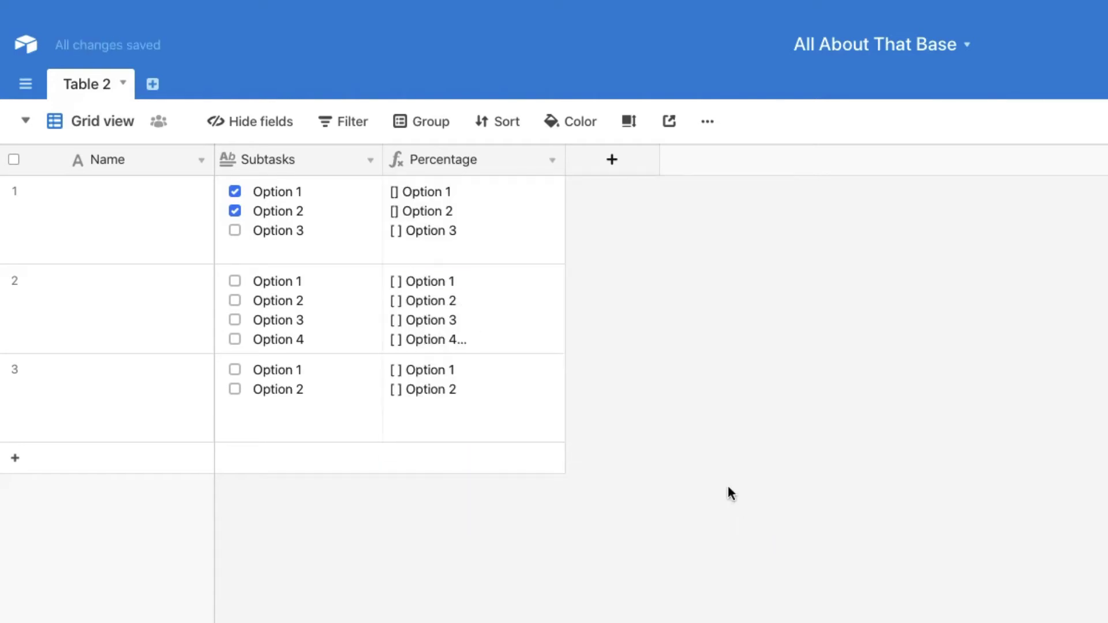
Rewrite the Percentage formula as LEN(Subtasks) - LEN(SUBSTITUTE(Subtasks, "[x", "[")) and save it.
double_click(452, 161)
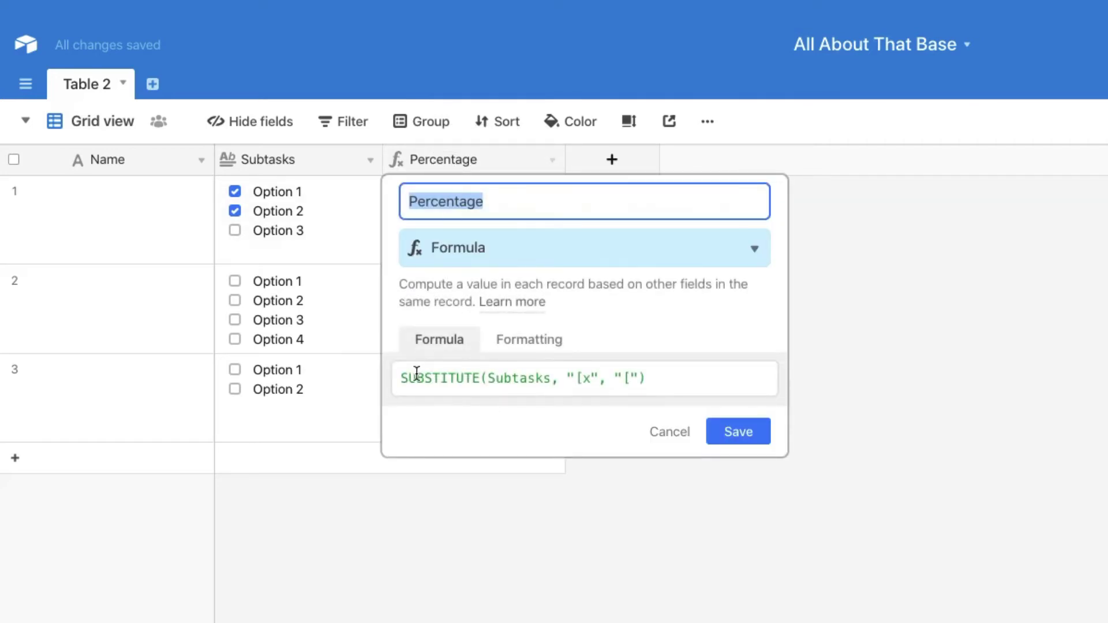
left_click(398, 379)
type("LEN(")
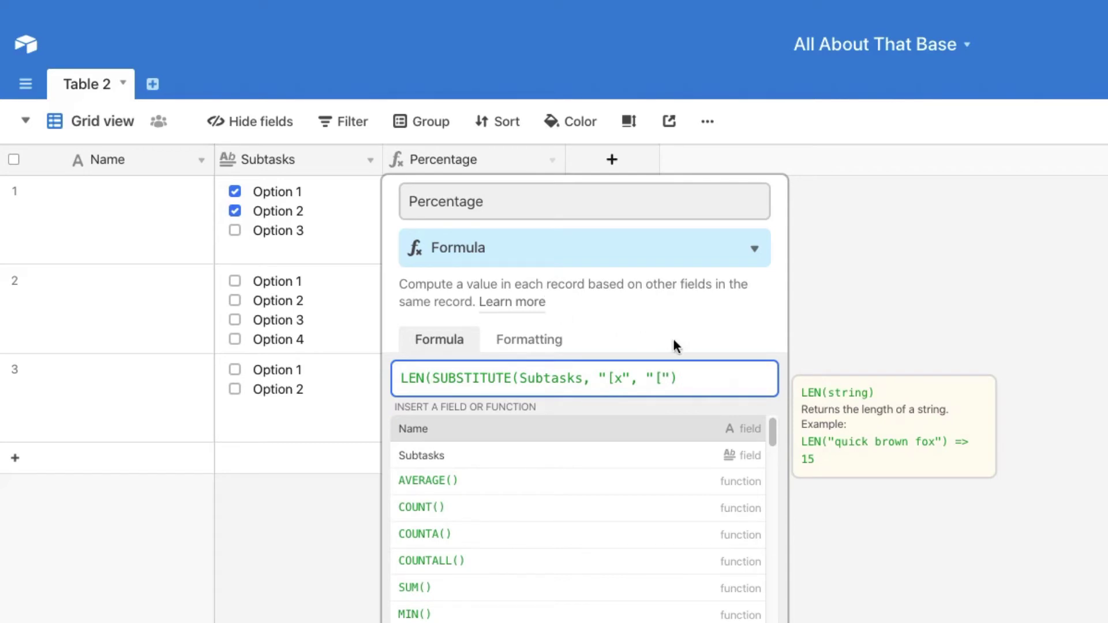
left_click(699, 378)
type(")")
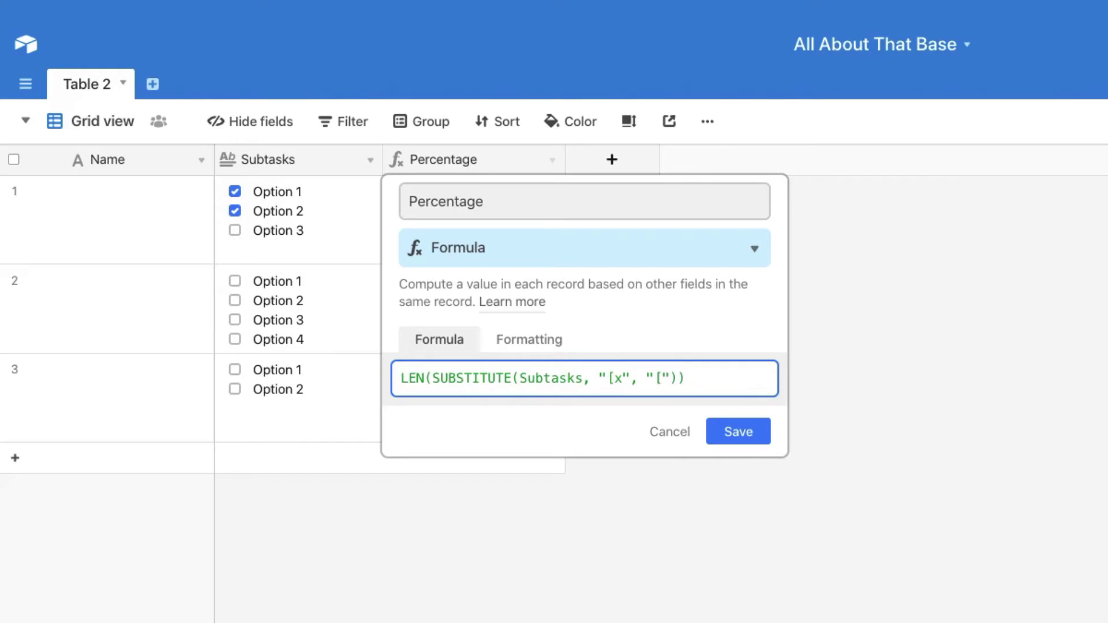
left_click(401, 378)
type("LEN(Subtask")
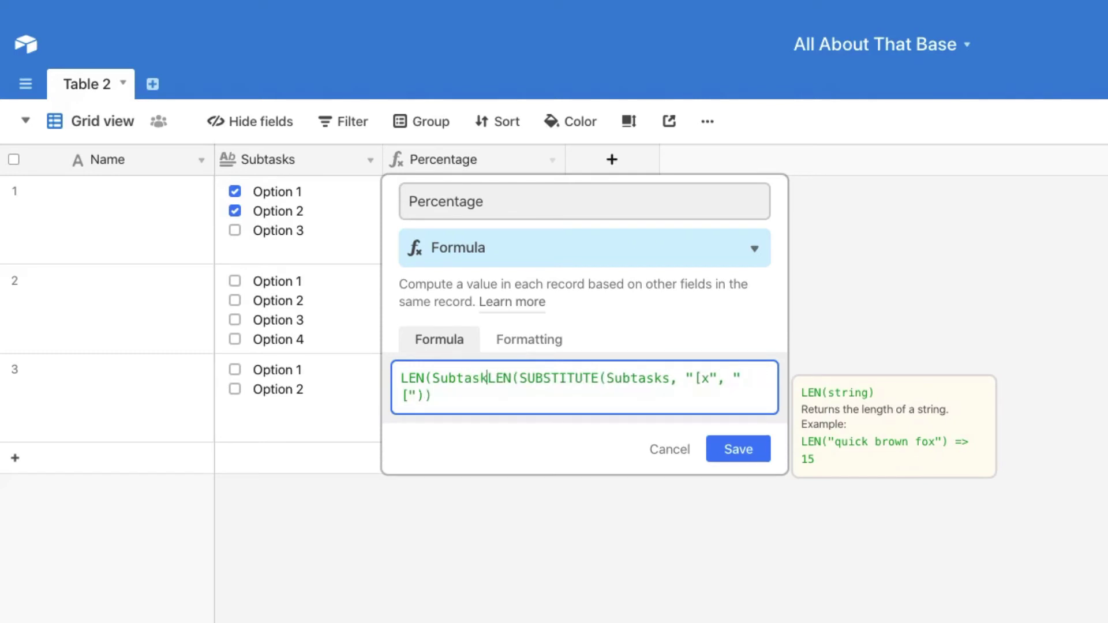
type("s) -")
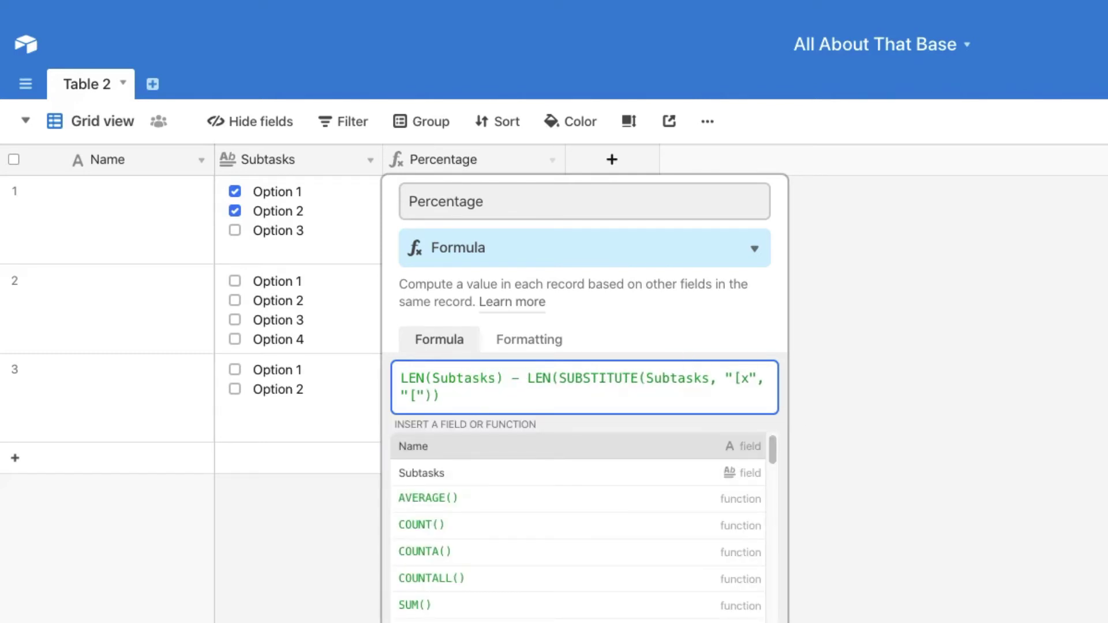
key("Return")
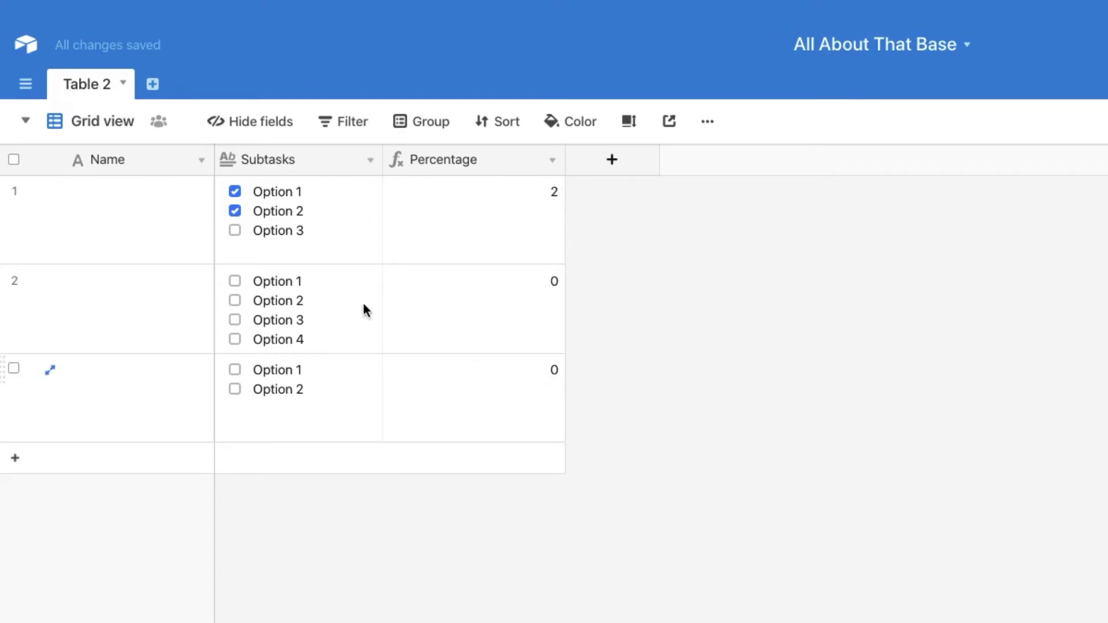
Toggle row 1's Subtasks options to test the count, ending with Option 1 and Option 2 ticked.
left_click(259, 231)
left_click(260, 231)
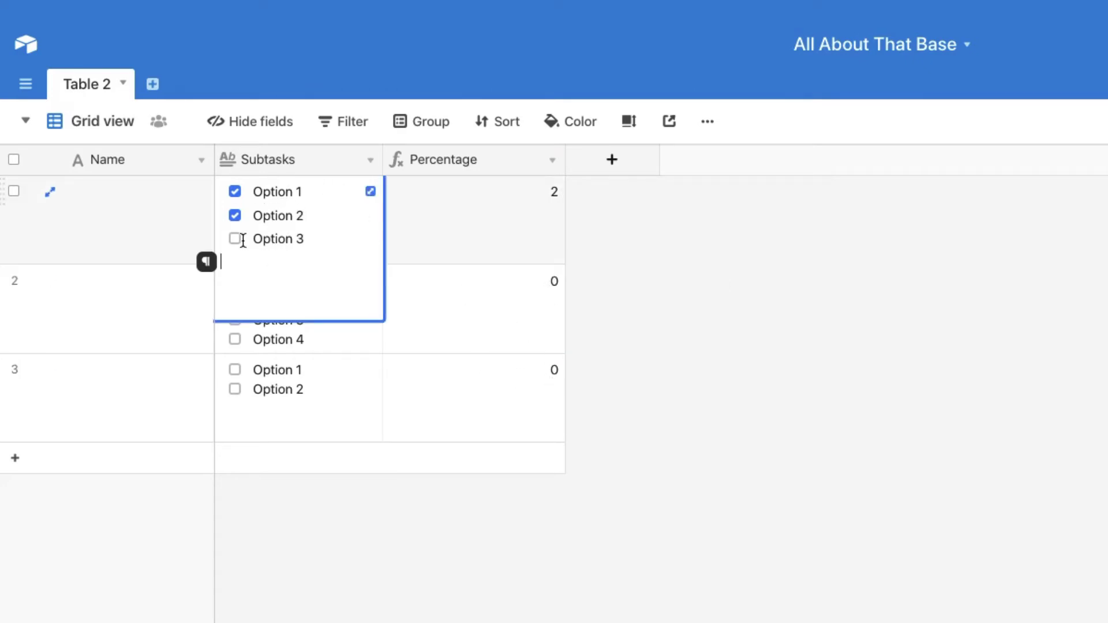
left_click(234, 238)
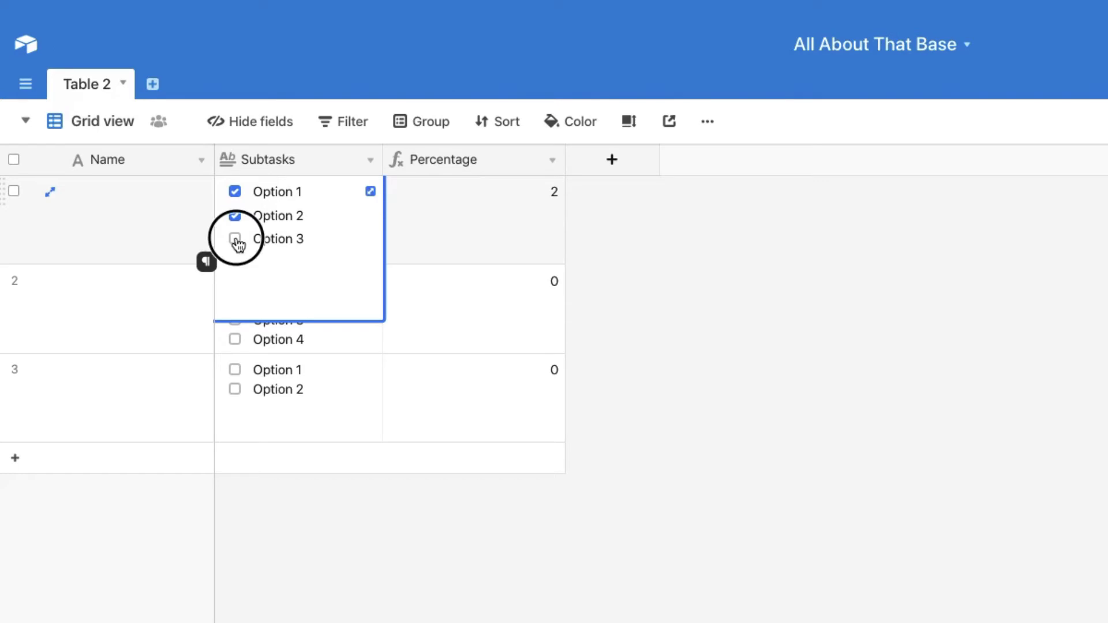
left_click(234, 191)
left_click(234, 215)
left_click(234, 238)
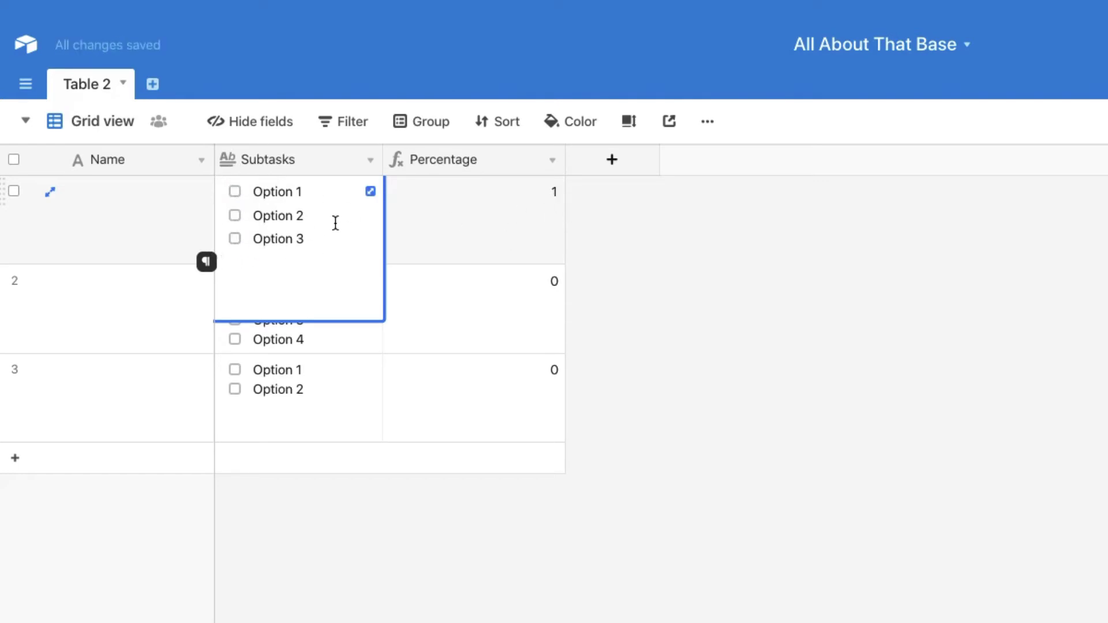
left_click(234, 191)
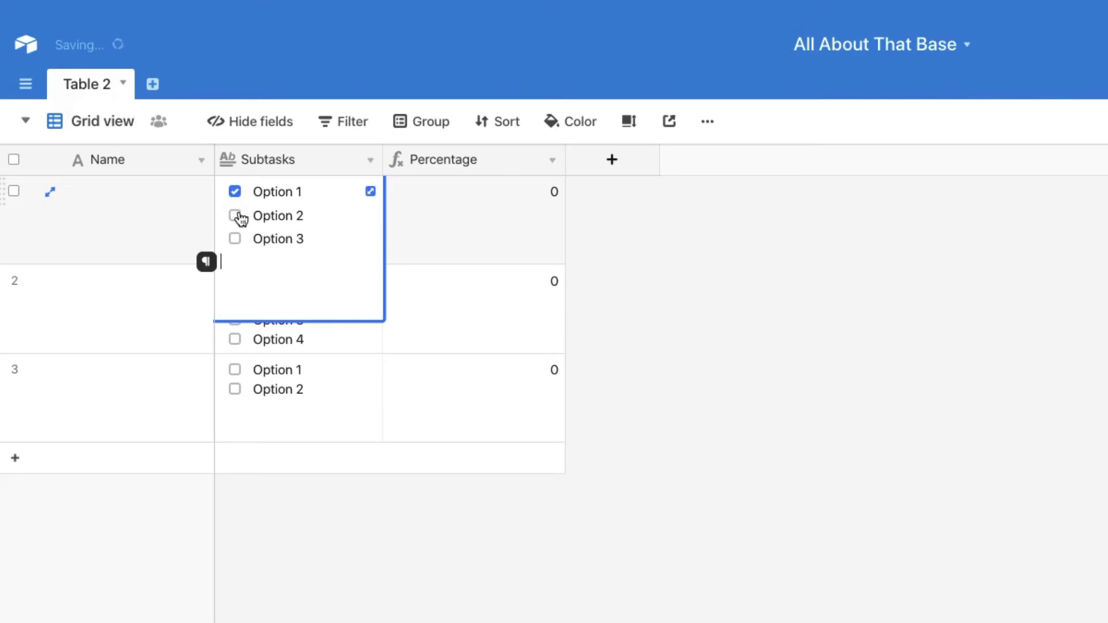
left_click(234, 215)
left_click(574, 334)
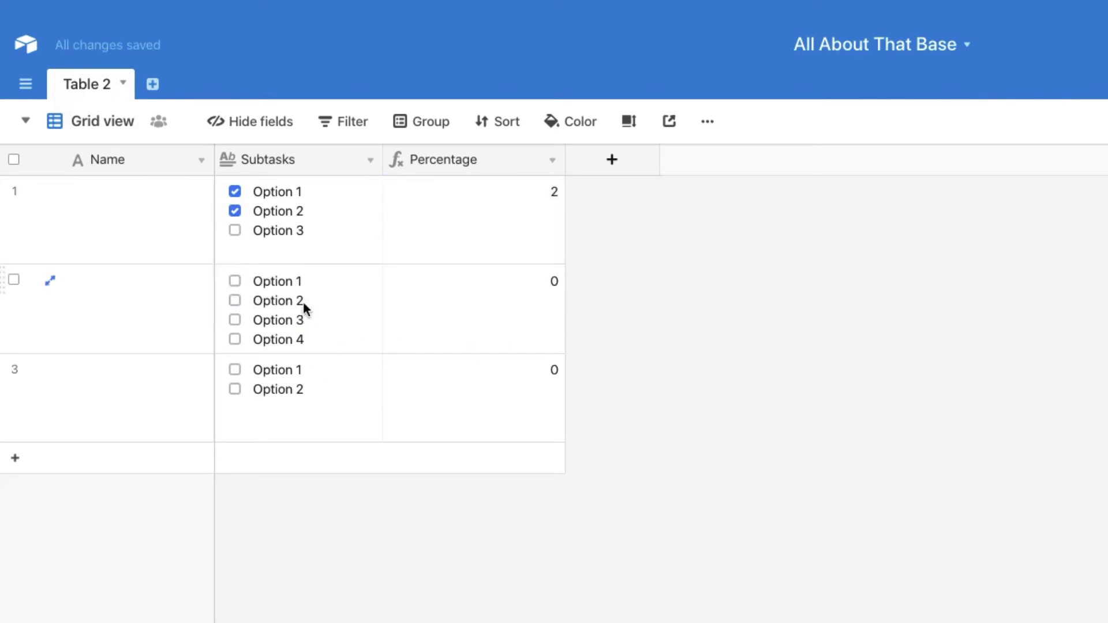
Tick Option 2 and Option 3 in row 2 to watch its count rise, then untick them.
double_click(292, 302)
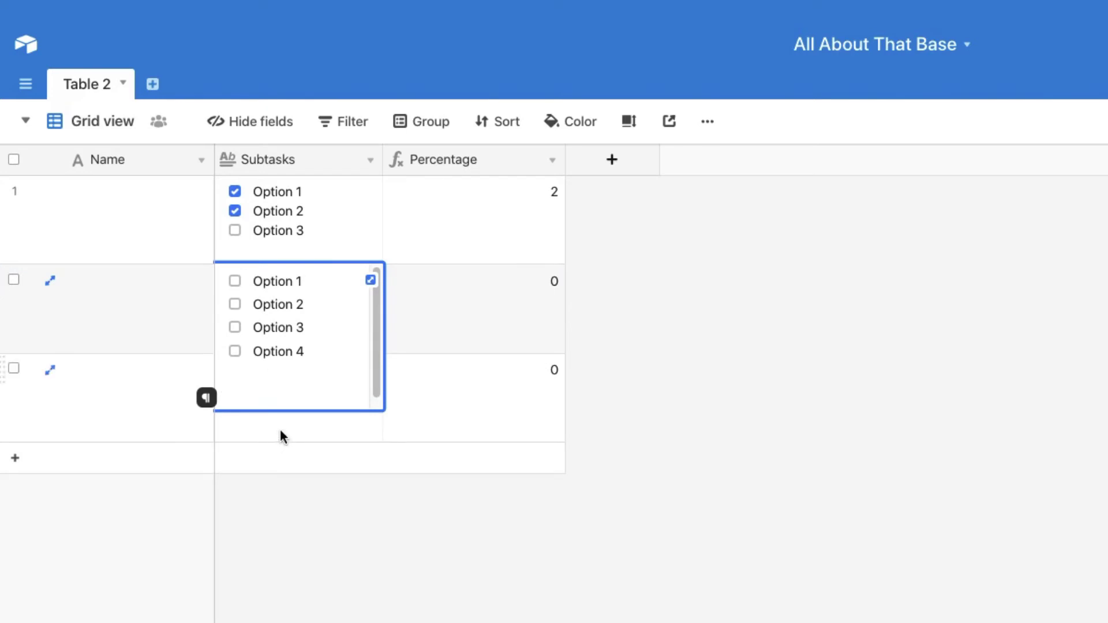
left_click(234, 304)
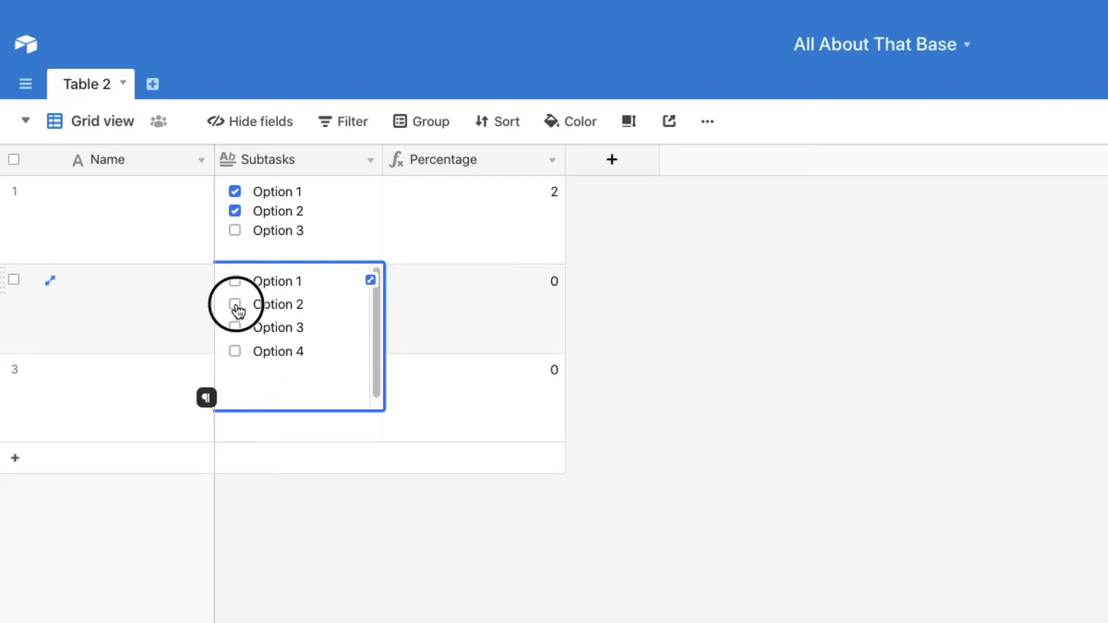
left_click(234, 327)
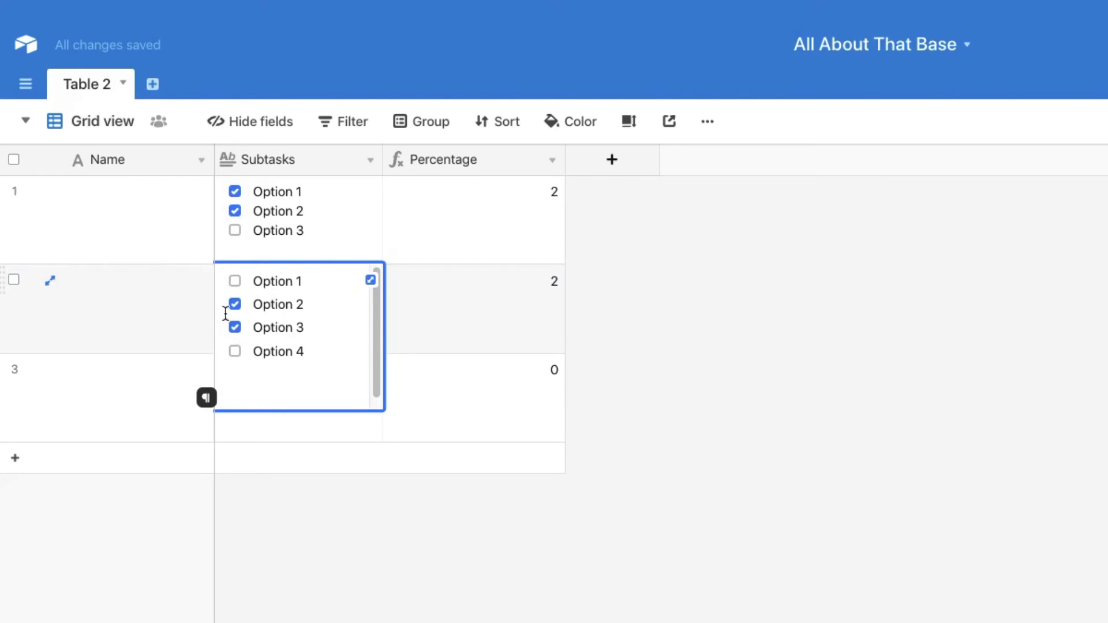
left_click(234, 305)
left_click(234, 326)
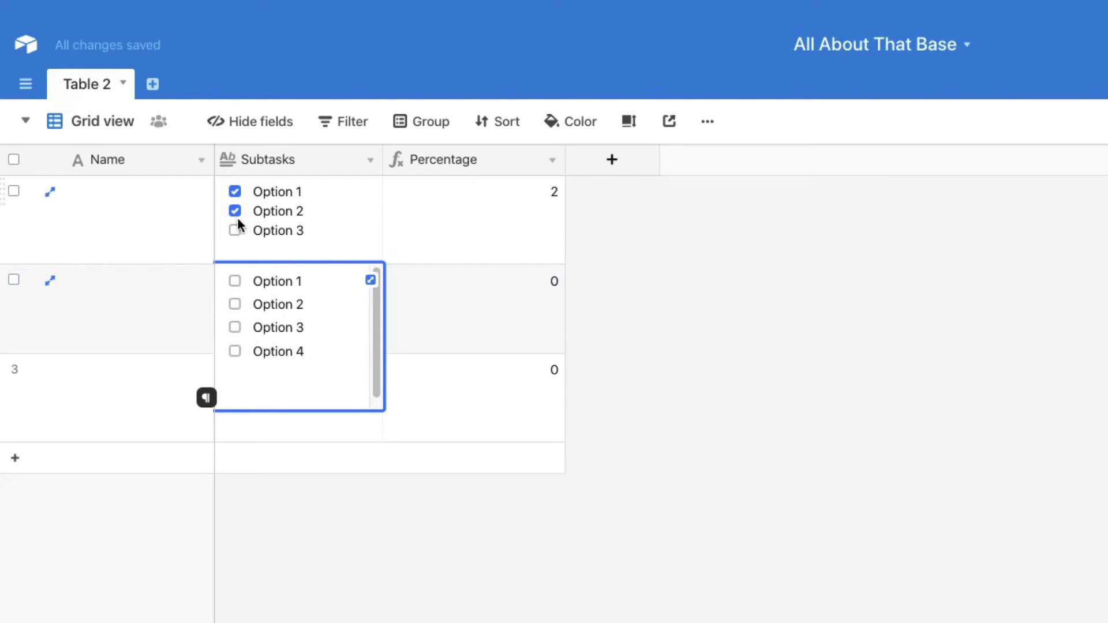
left_click(635, 289)
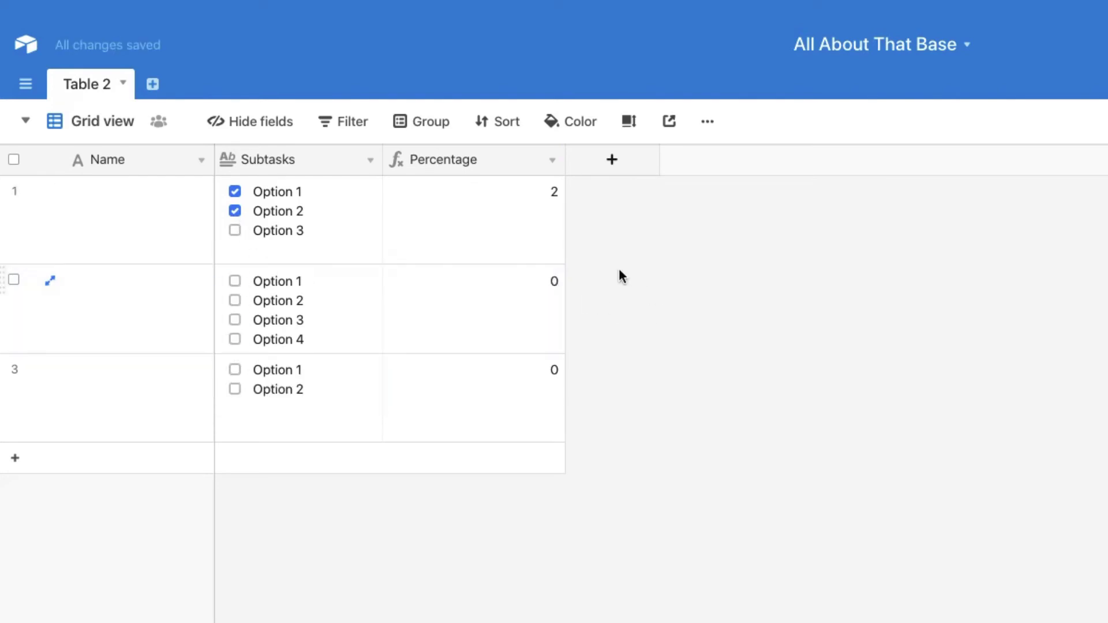
left_click(483, 163)
Divide the Percentage formula by a second count using SUBSTITUTE(Subtasks, "[", "") and save it.
double_click(483, 163)
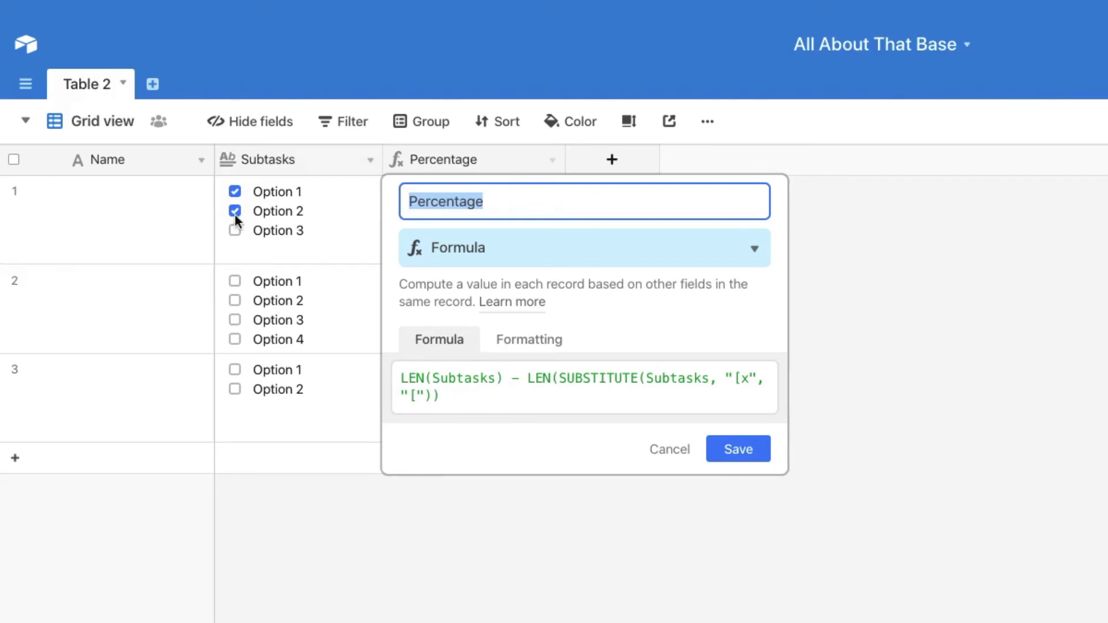
triple_click(448, 396)
key("ctrl+c")
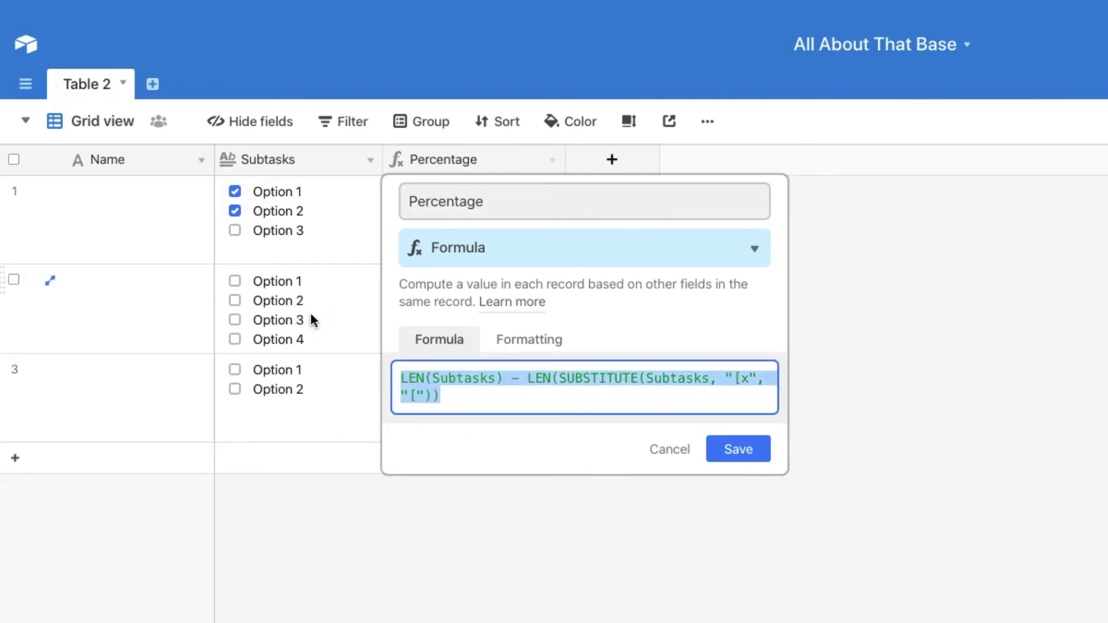
left_click(458, 396)
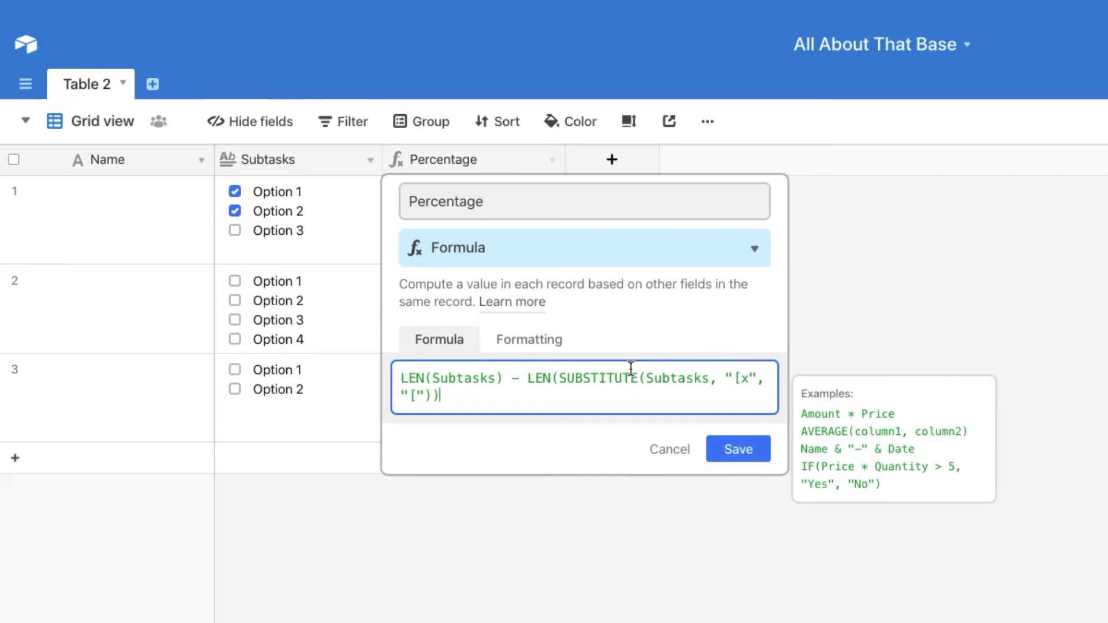
type("/")
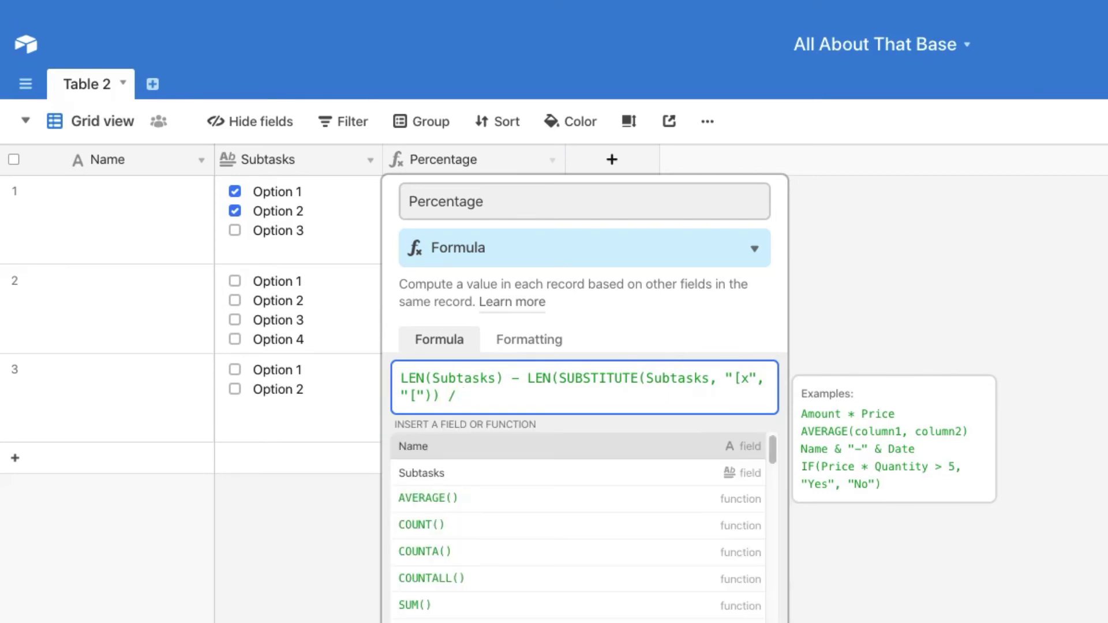
key("ctrl+v")
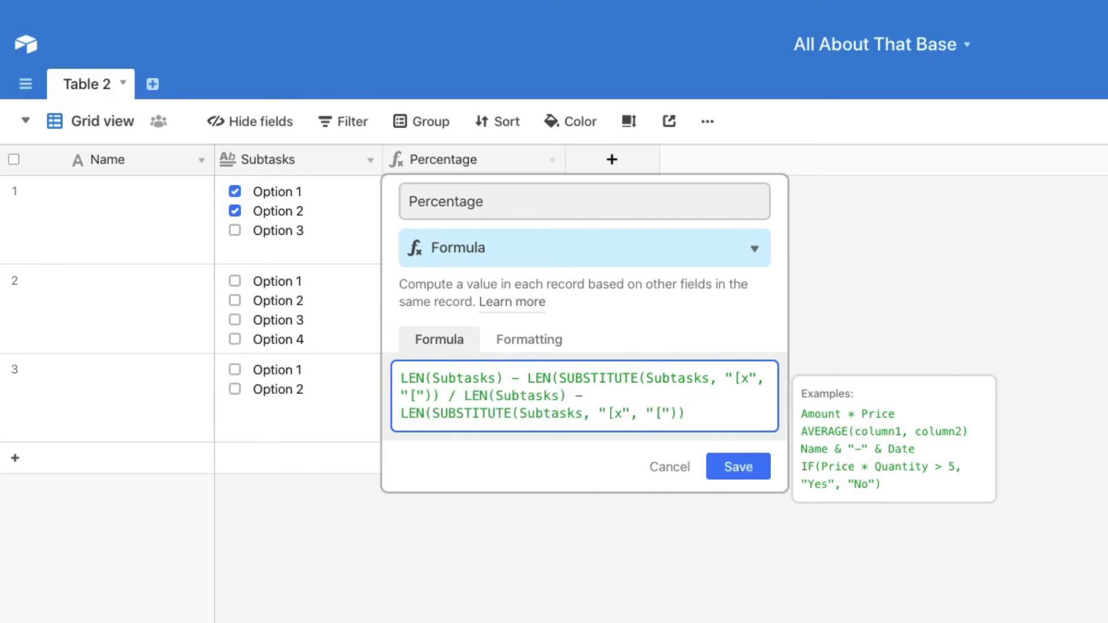
left_click(615, 413)
key("BackSpace")
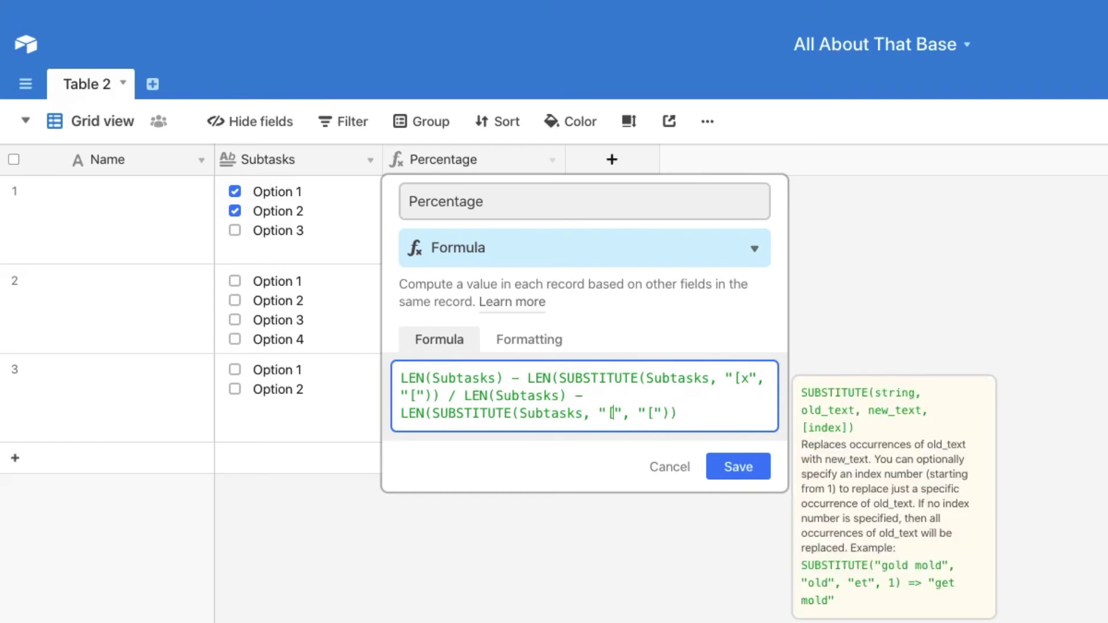
key("Right")
key("Right")
key("Right")
key("Right")
key("Delete")
left_click(729, 473)
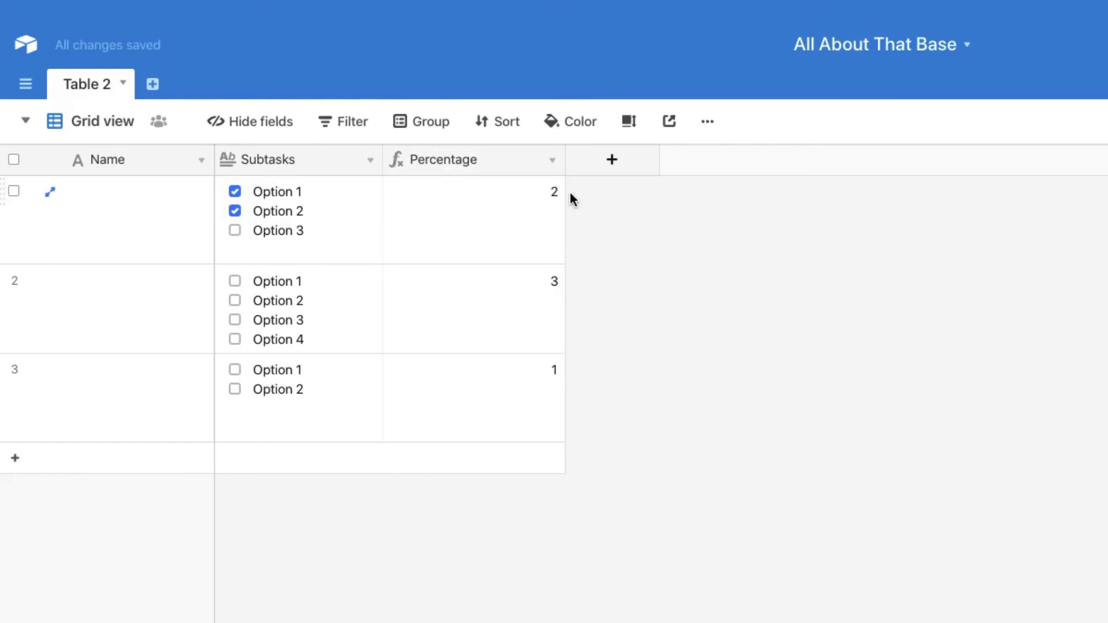
Format the Percentage field as Percent (42%) and save it.
double_click(489, 159)
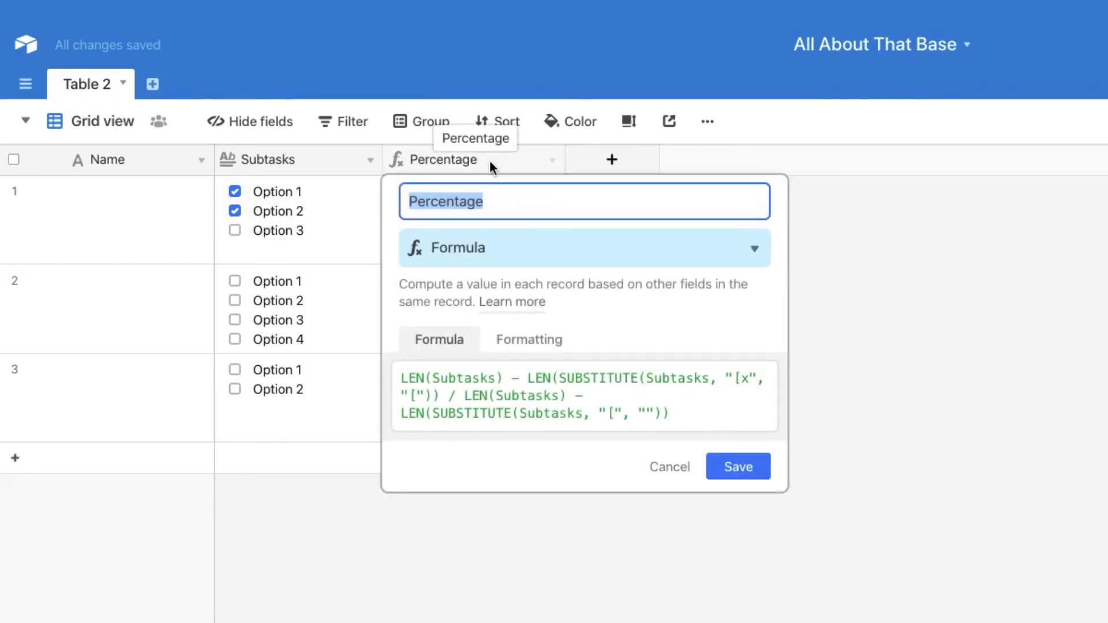
left_click(530, 338)
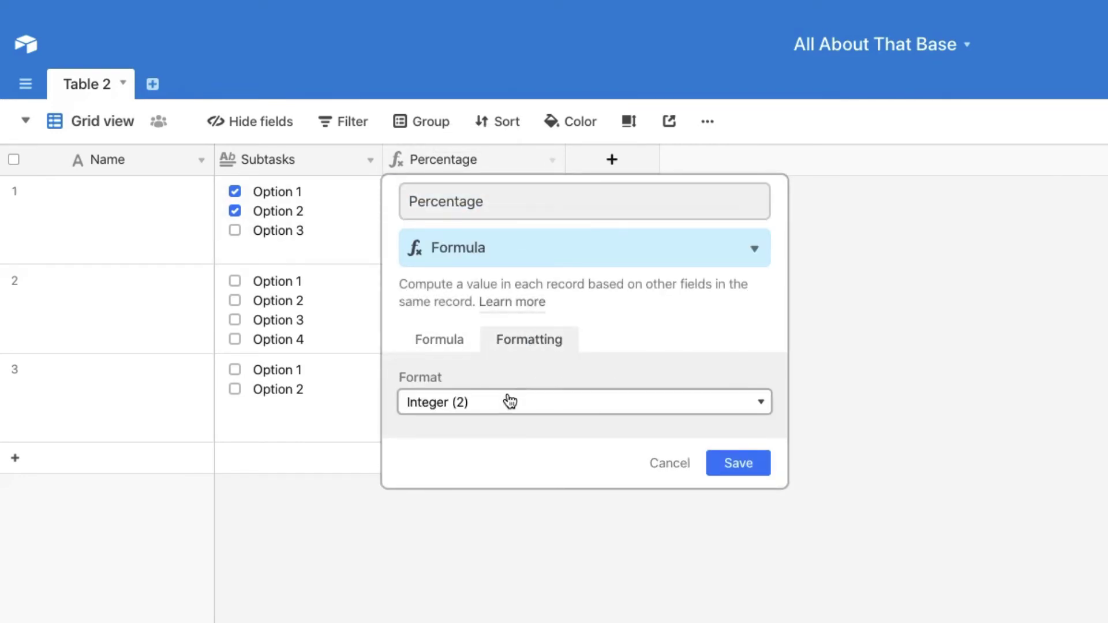
left_click(507, 401)
left_click(508, 436)
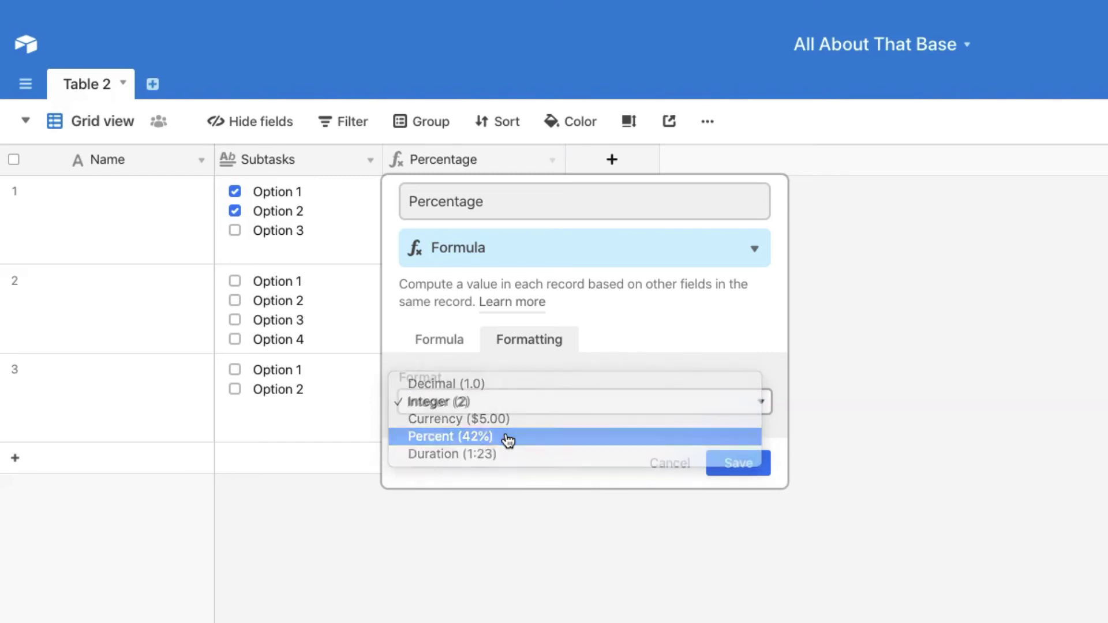
left_click(723, 518)
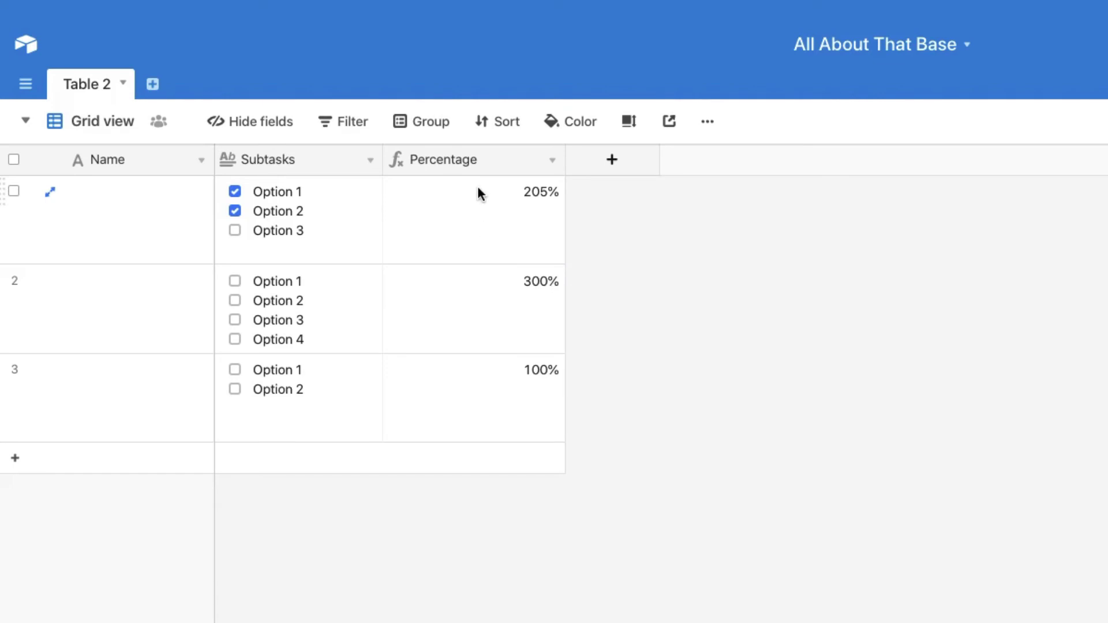
Add parentheses around each LEN count in the Percentage formula and save it.
double_click(471, 164)
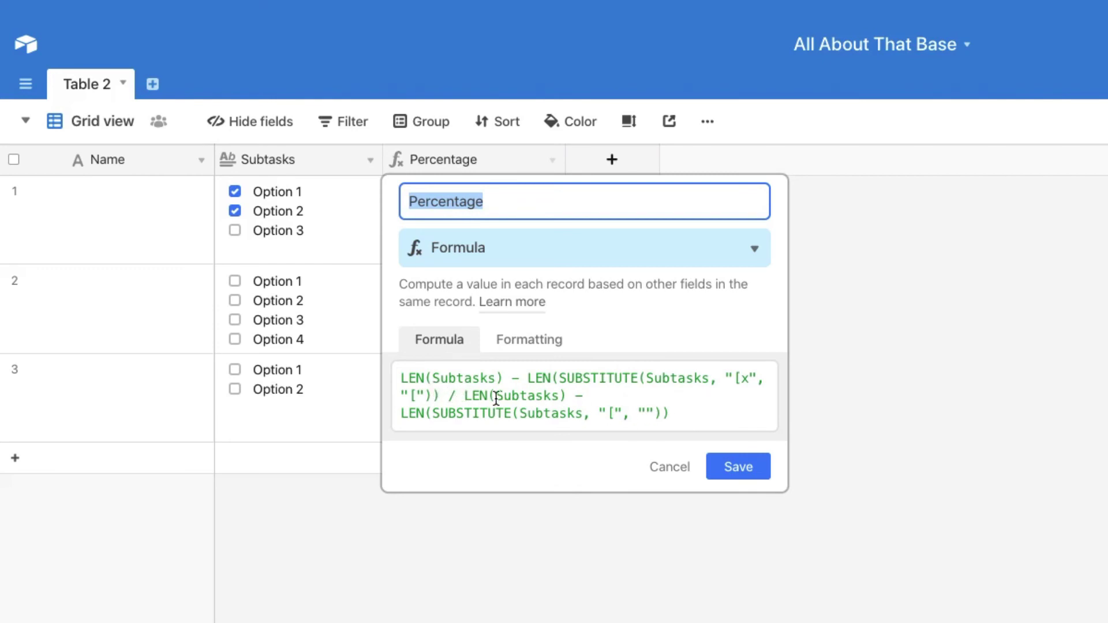
left_click(403, 378)
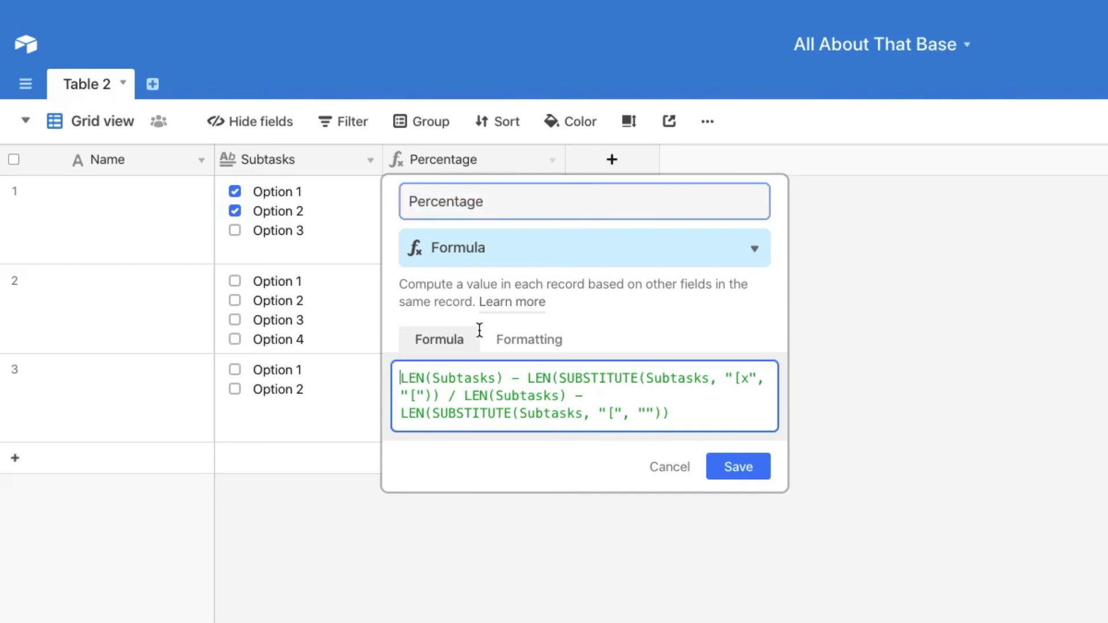
type("(")
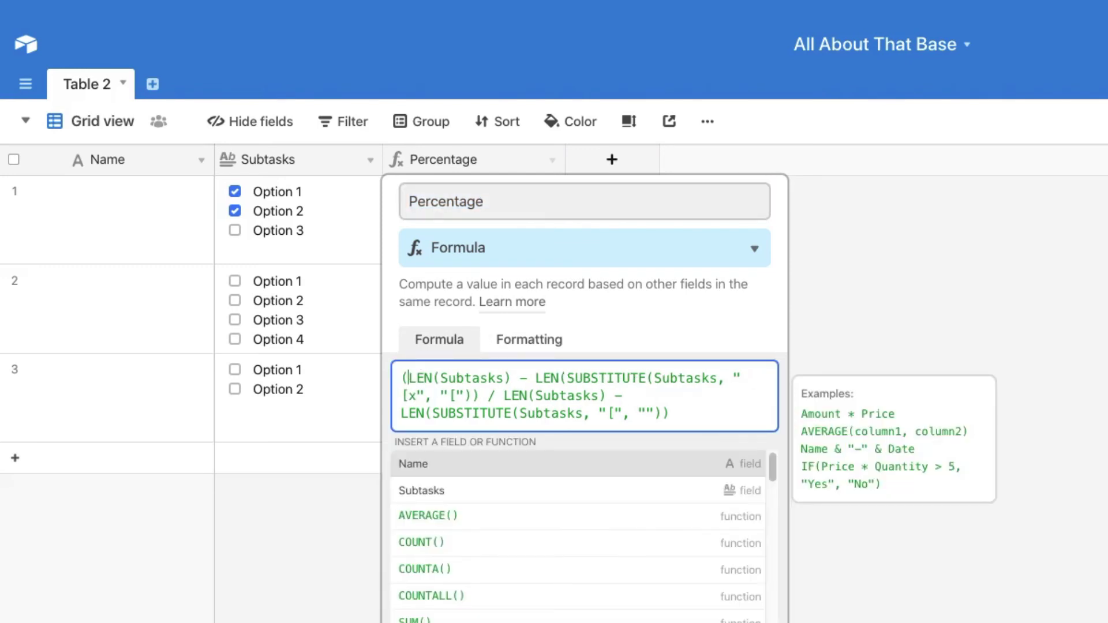
left_click(484, 395)
type(")")
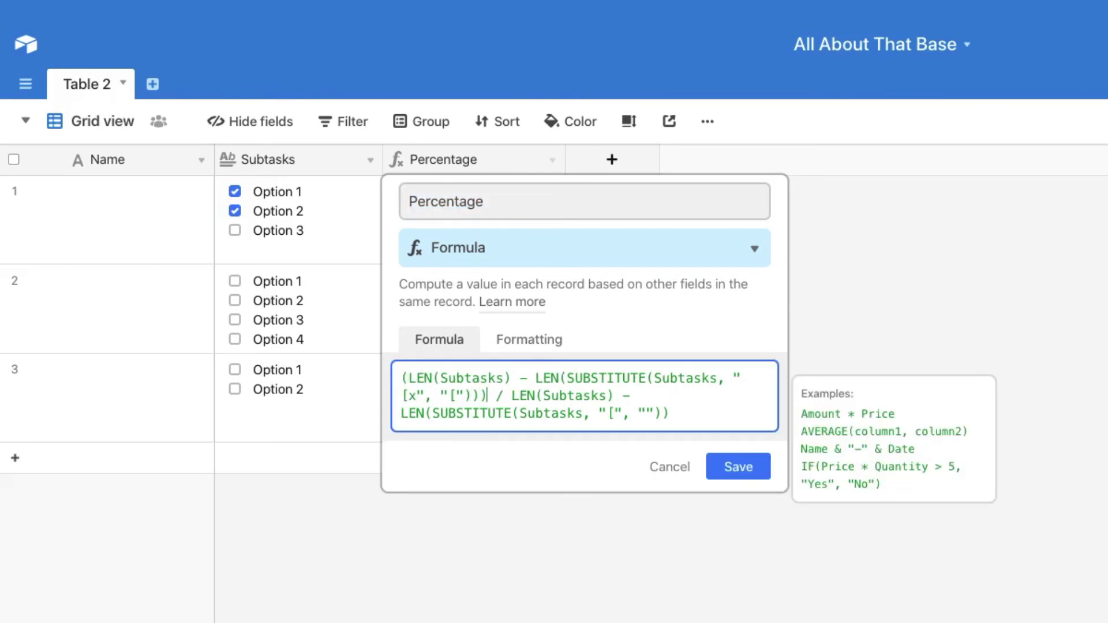
left_click(512, 396)
type("(")
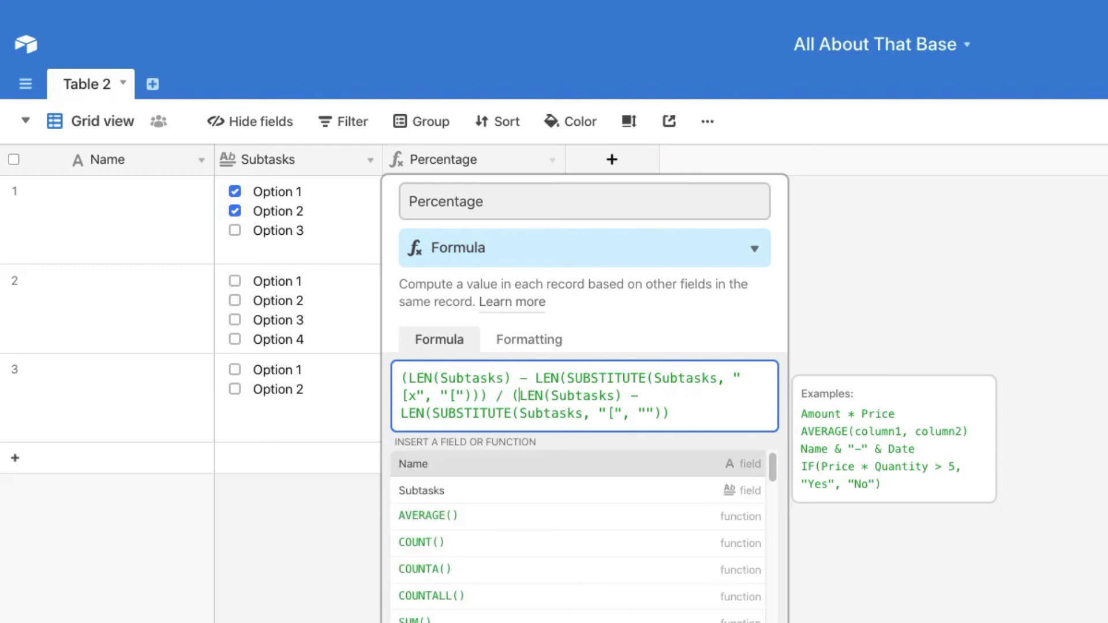
left_click(686, 420)
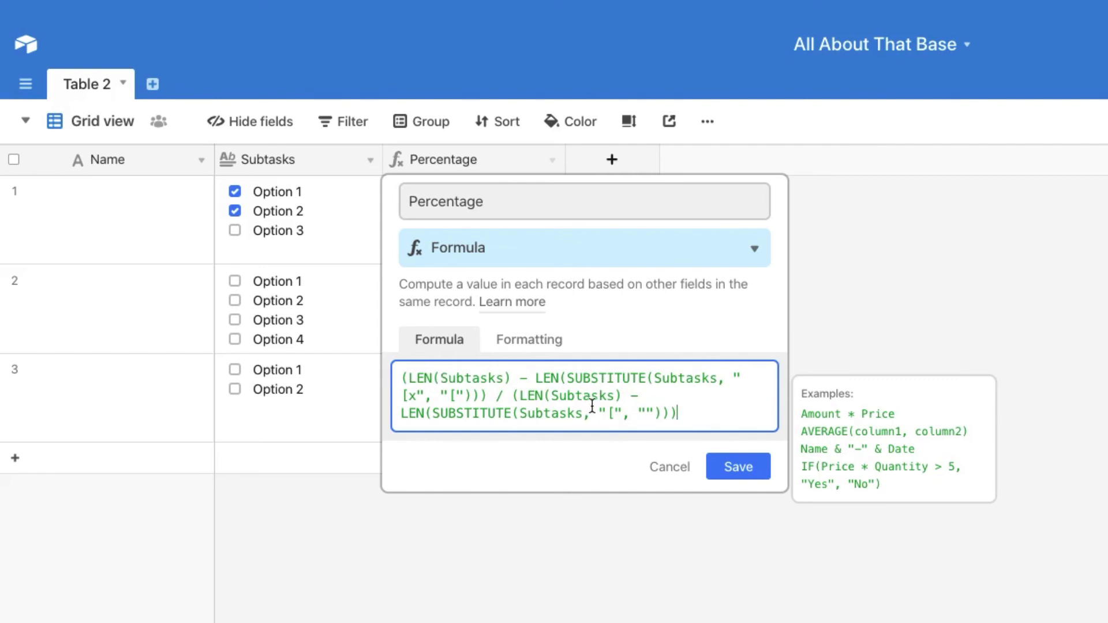
left_click(748, 466)
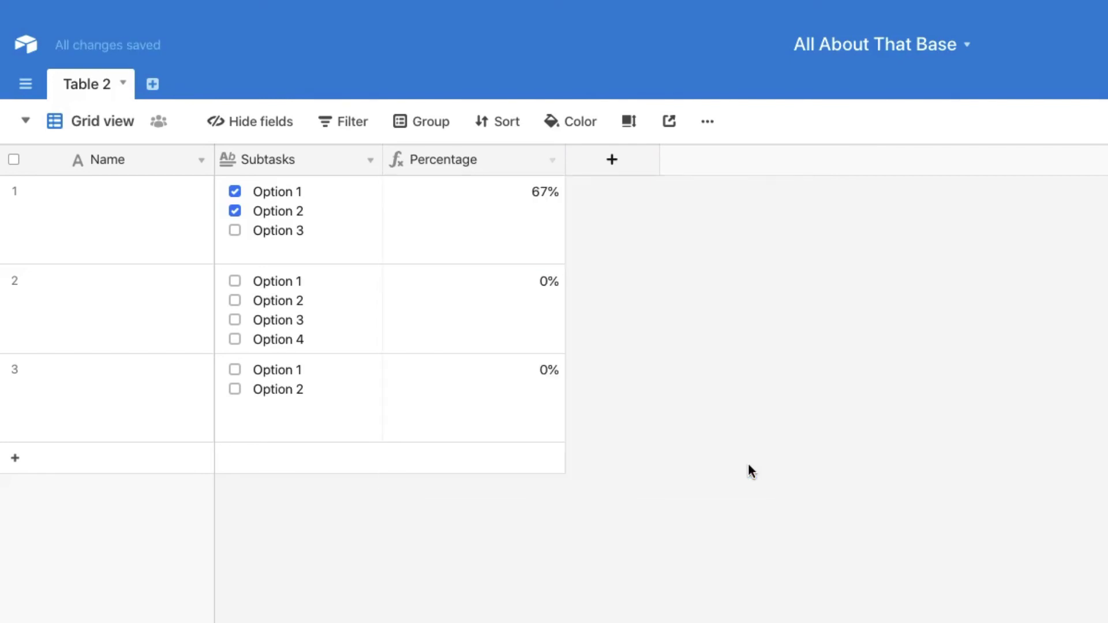
Narrow the Percentage column, then tick Options 1 and 3 in row 2 and Option 1 in row 3.
left_click_drag(566, 161, 524, 168)
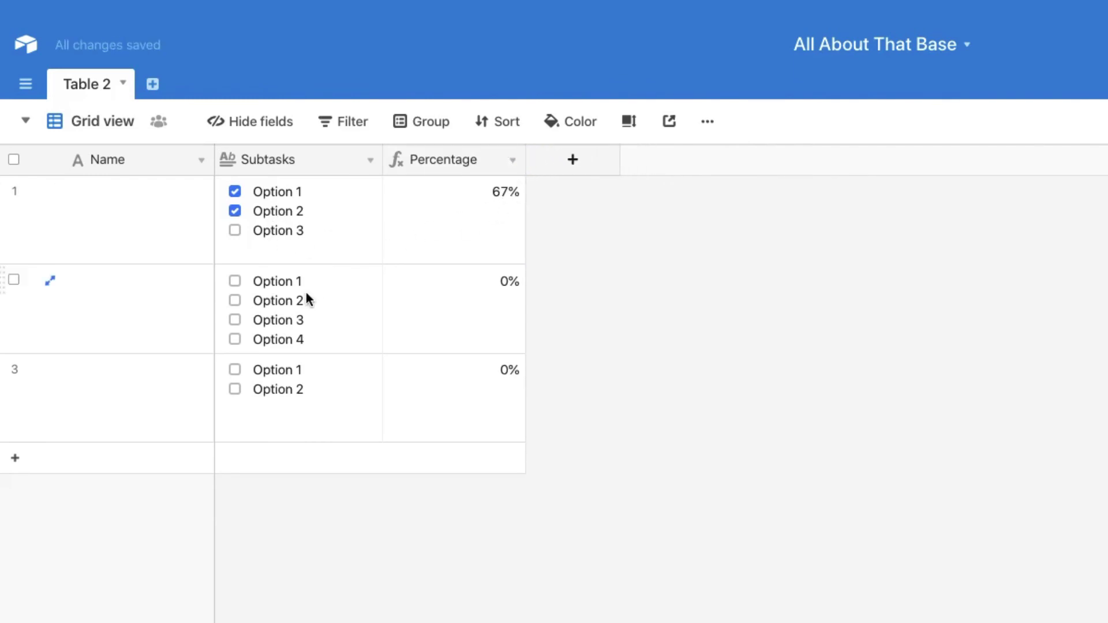
left_click(296, 312)
left_click(235, 281)
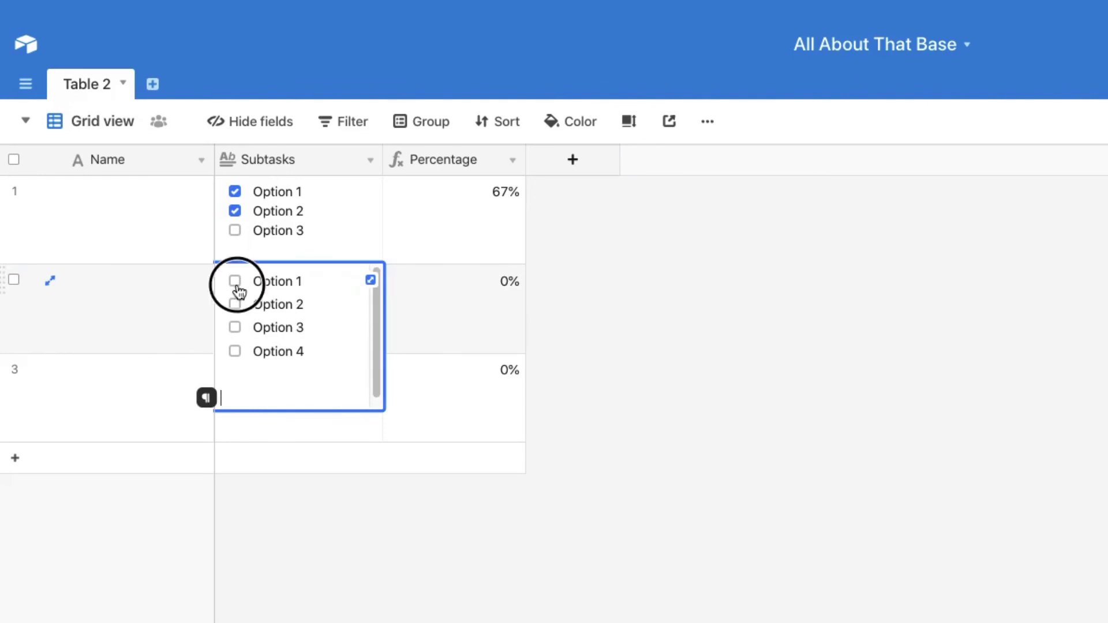
left_click(235, 327)
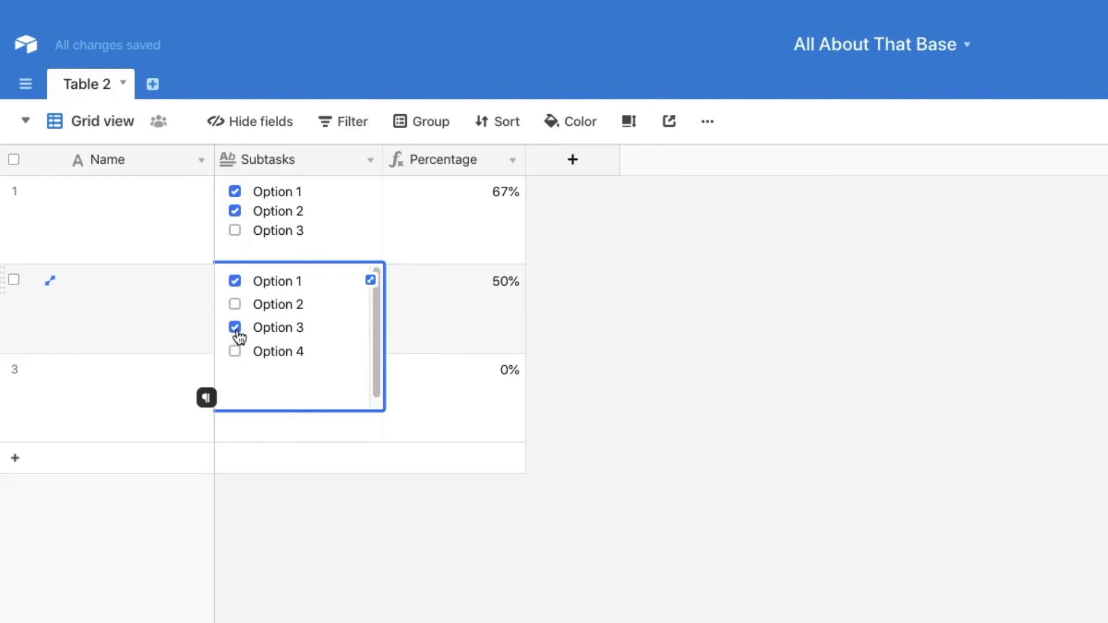
left_click(562, 332)
left_click(309, 391)
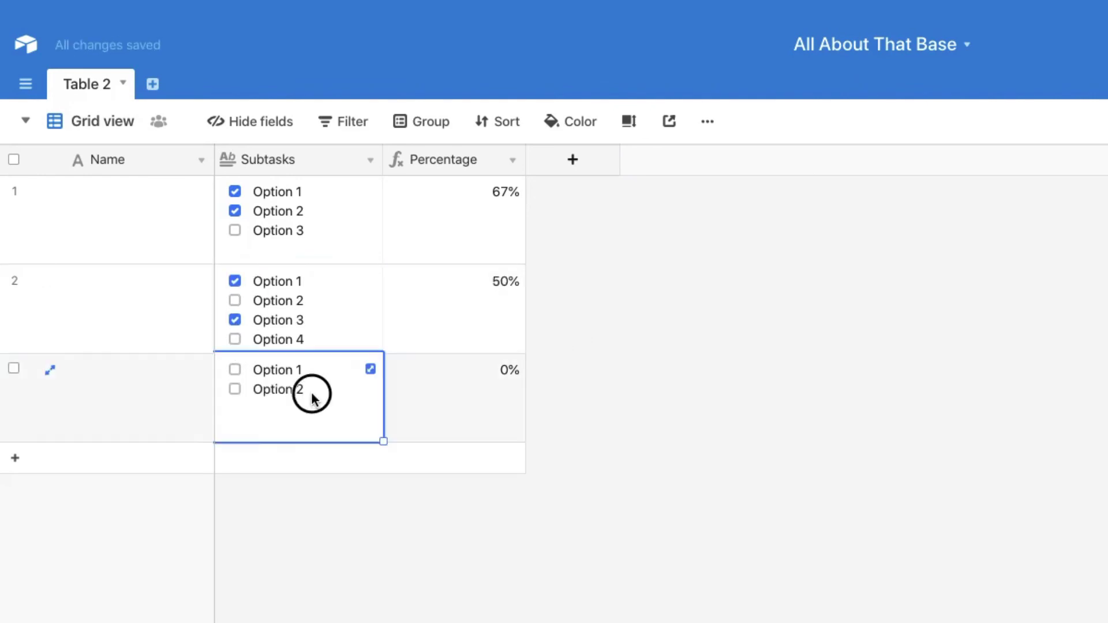
left_click(235, 370)
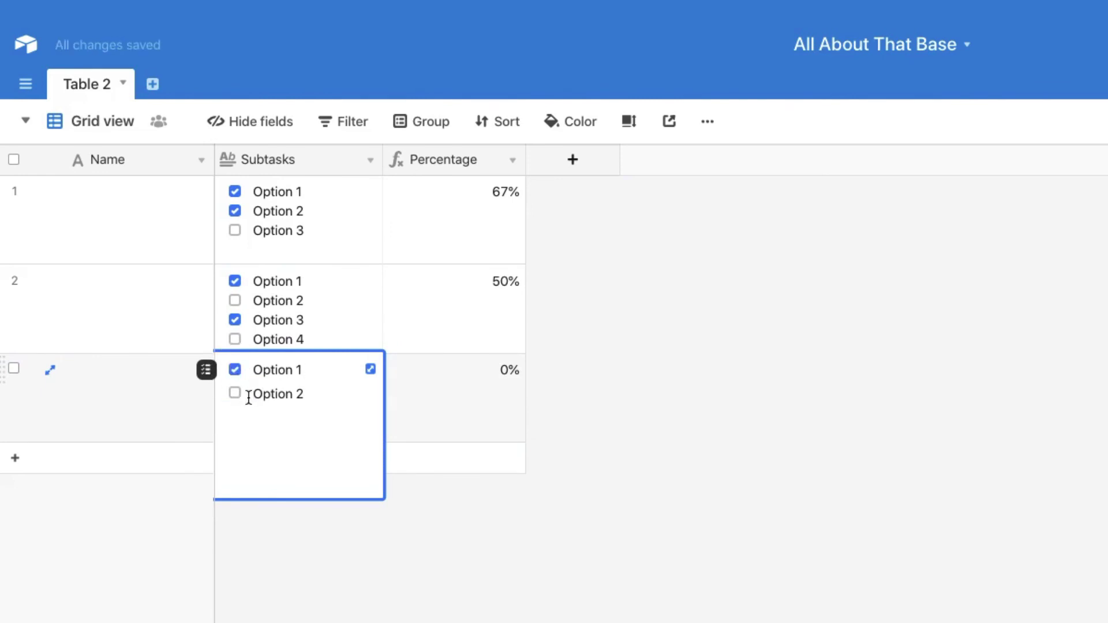
left_click(613, 354)
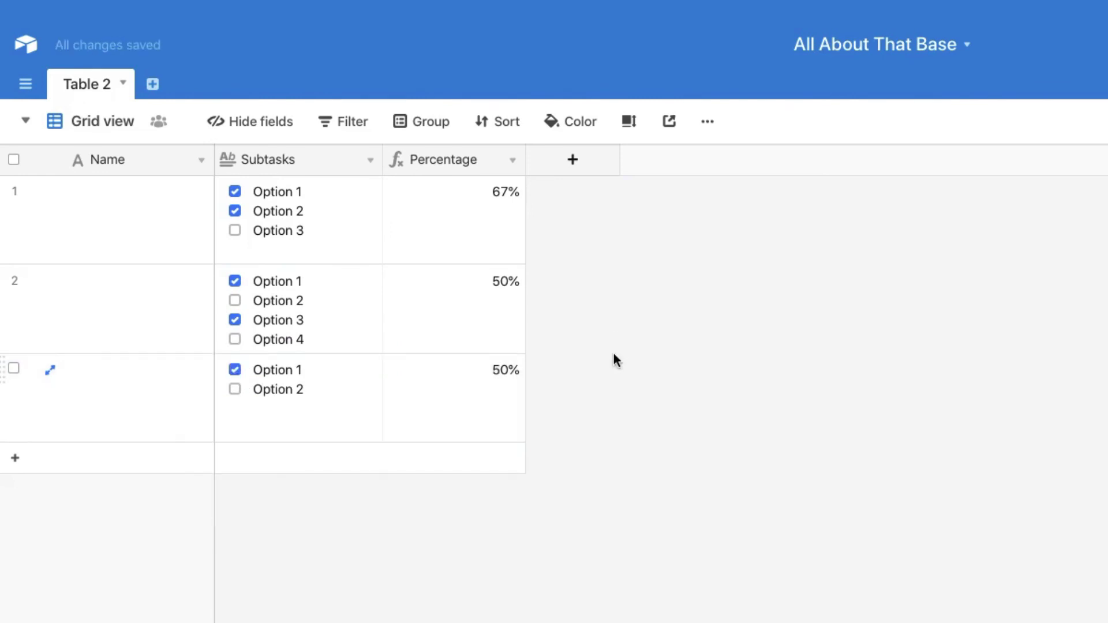